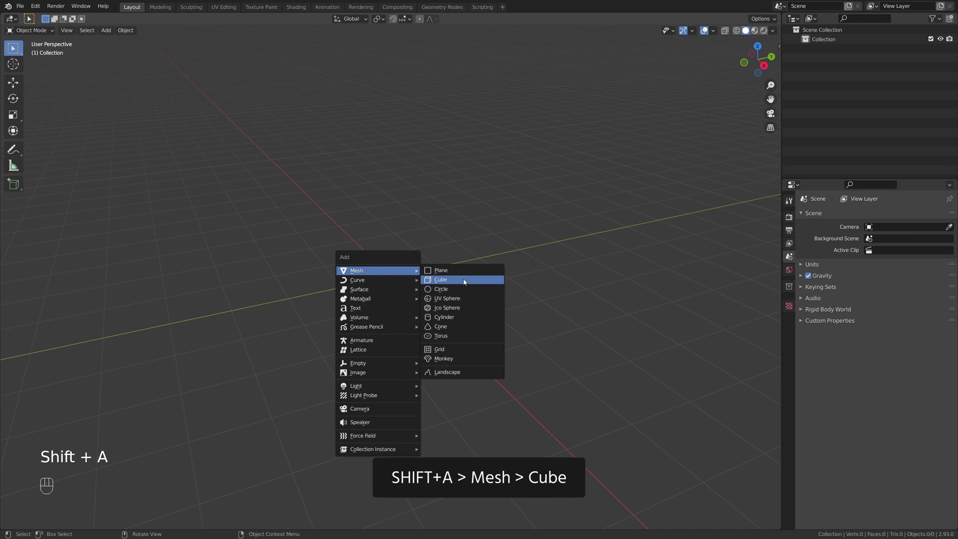
# - Add a new cube mesh at the origin of the empty scene
pyautogui.click(464, 282)
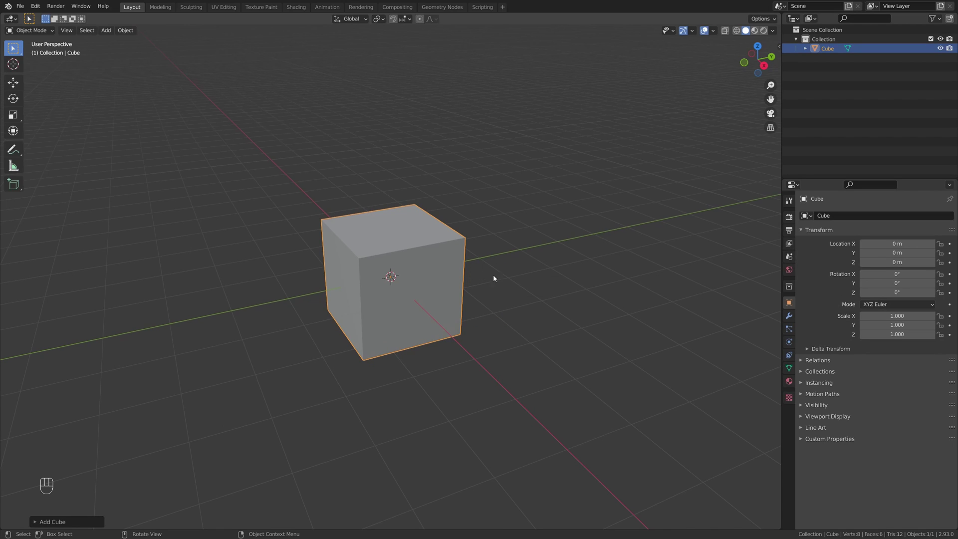
# - Add a level 3 Subdivision Surface modifier to the cube and apply it
pyautogui.click(789, 317)
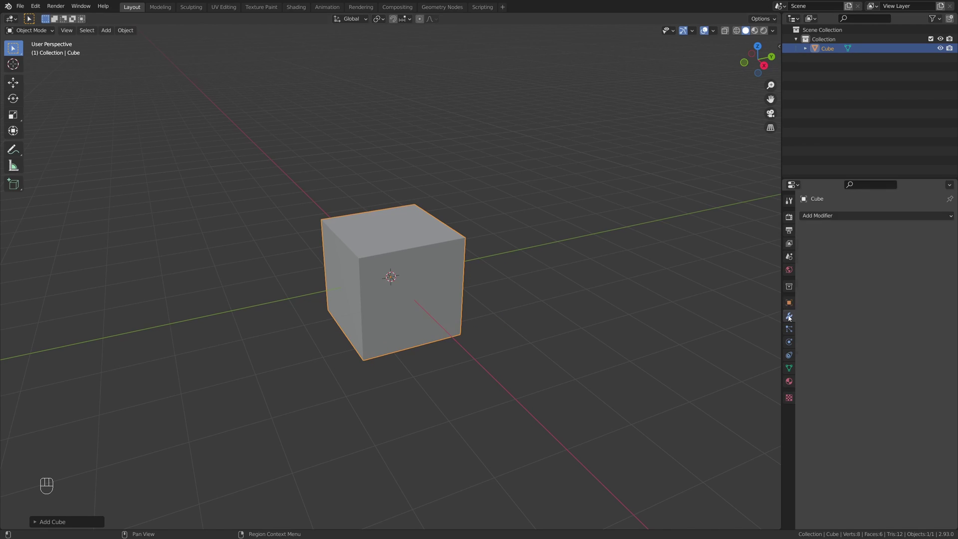
pyautogui.click(831, 217)
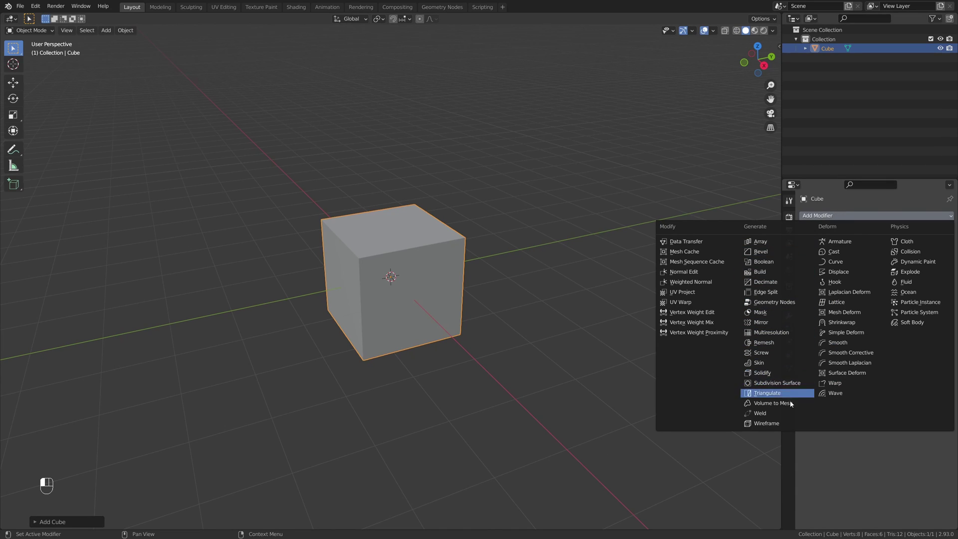
pyautogui.press('Escape')
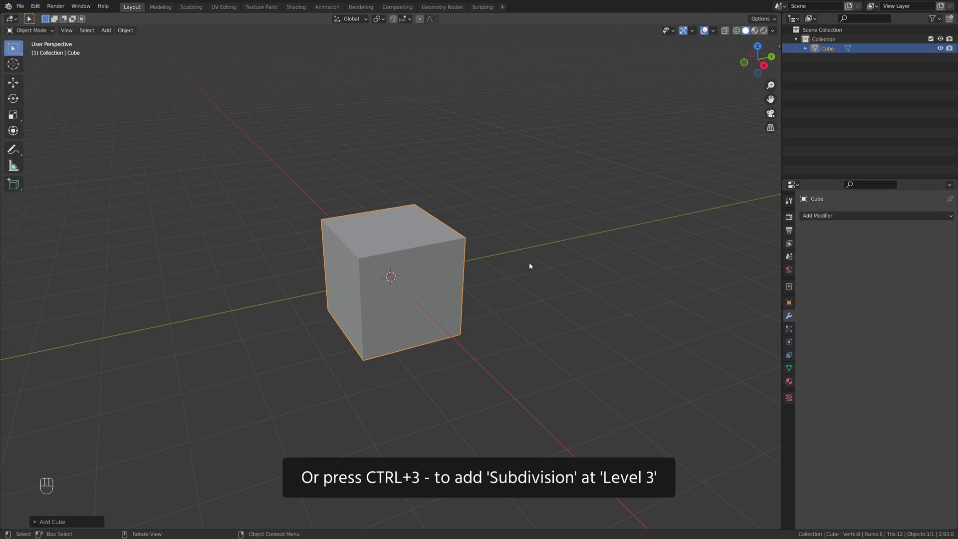
pyautogui.hotkey('ctrl', '3')
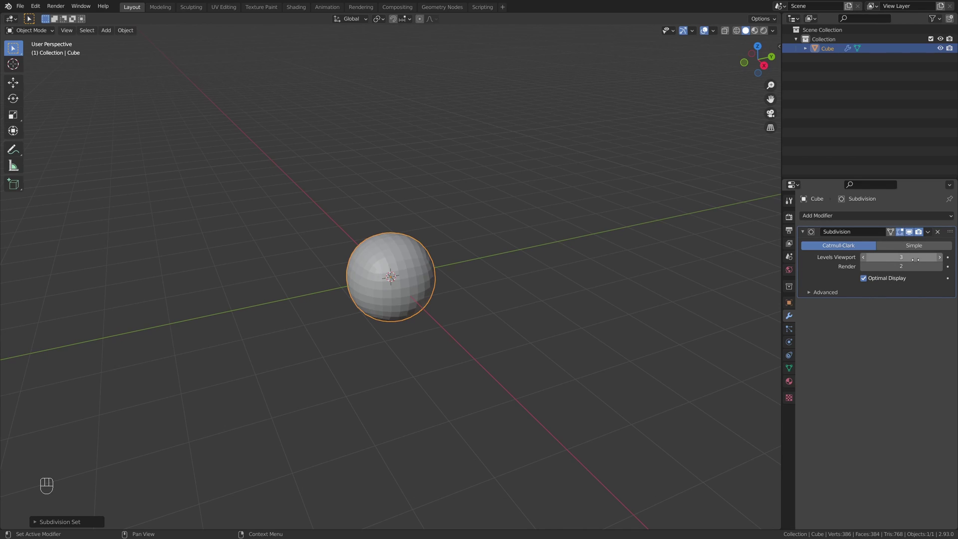
pyautogui.click(928, 232)
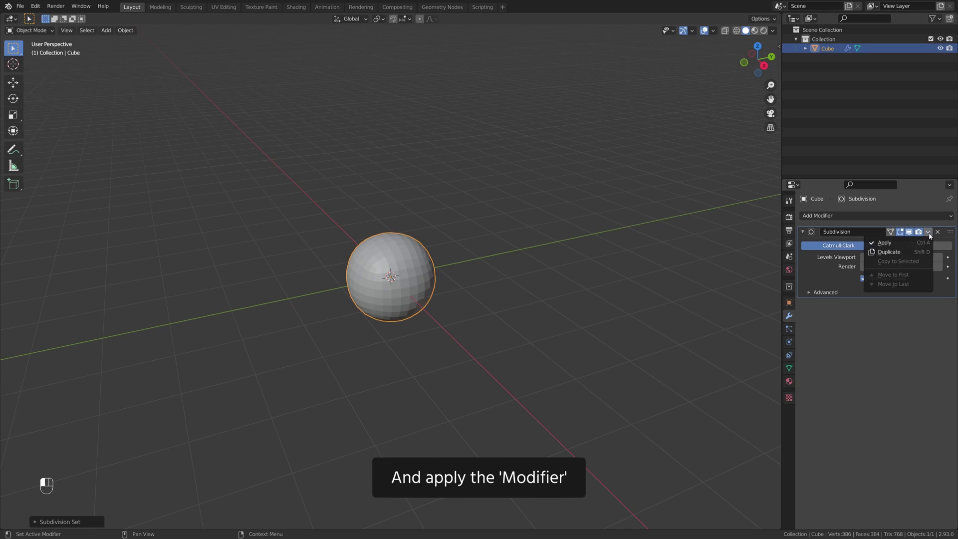
pyautogui.click(887, 243)
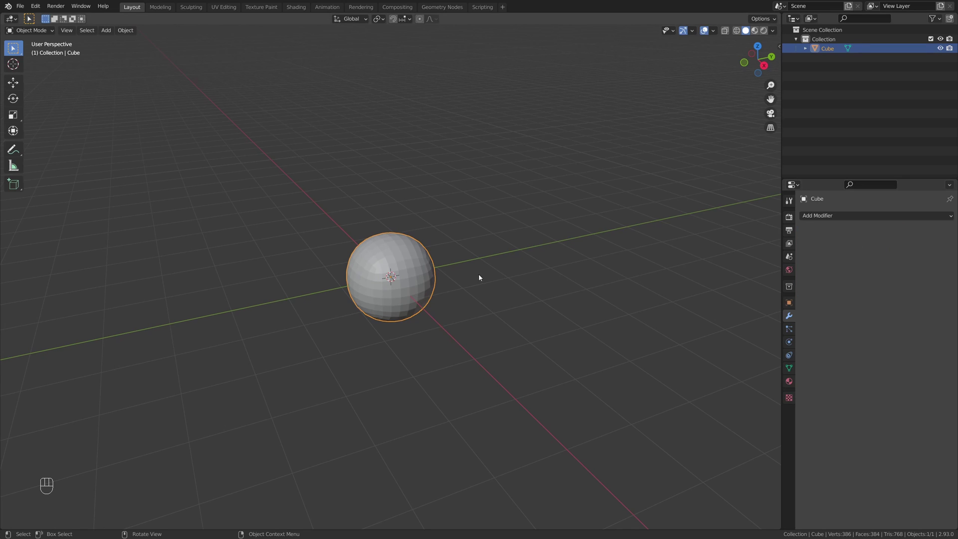
pyautogui.scroll(2, 443, 297)
# - Duplicate the sphere, place the copy to the right, and reselect the original
pyautogui.hotkey('shift', 'd')
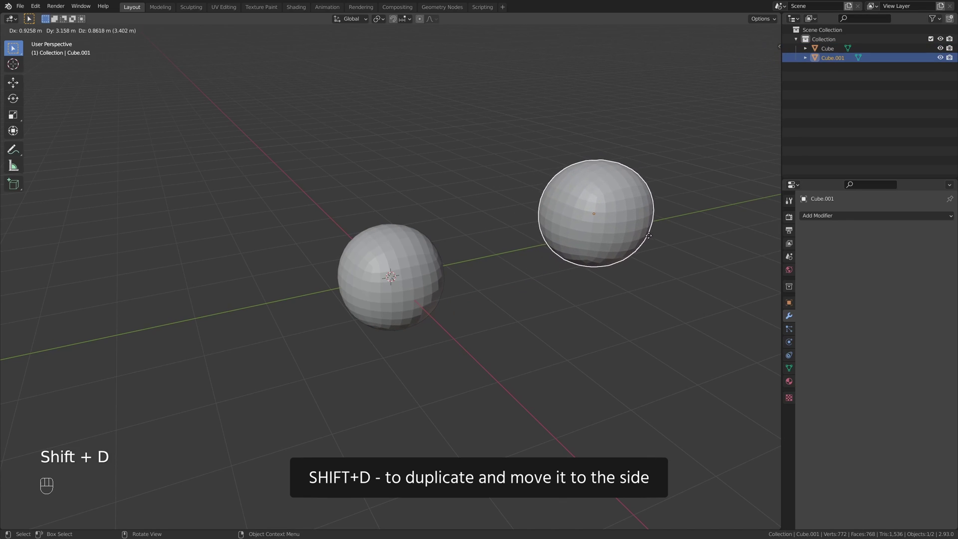
pyautogui.click(638, 236)
pyautogui.click(404, 274)
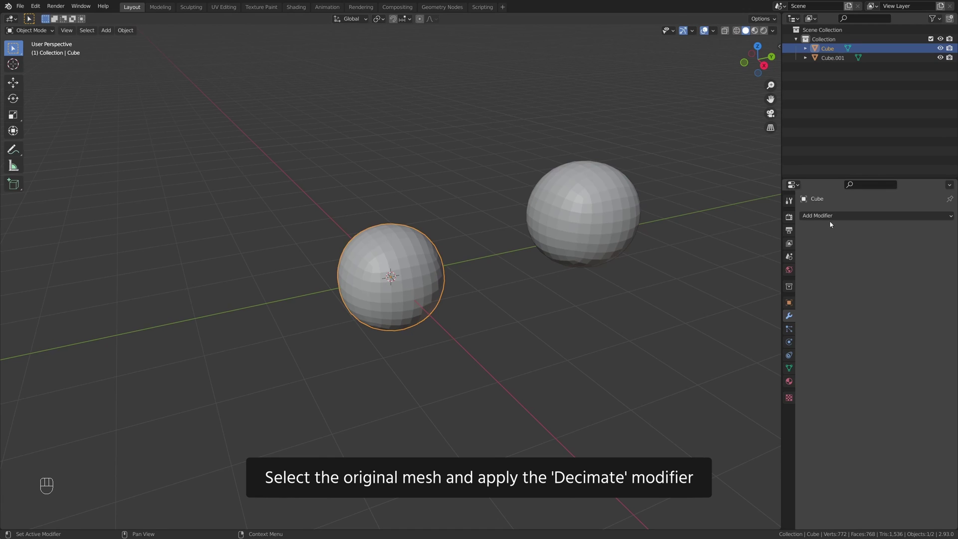
# - Add a Decimate modifier with ratio about 0.1 to the original sphere and apply it
pyautogui.click(841, 216)
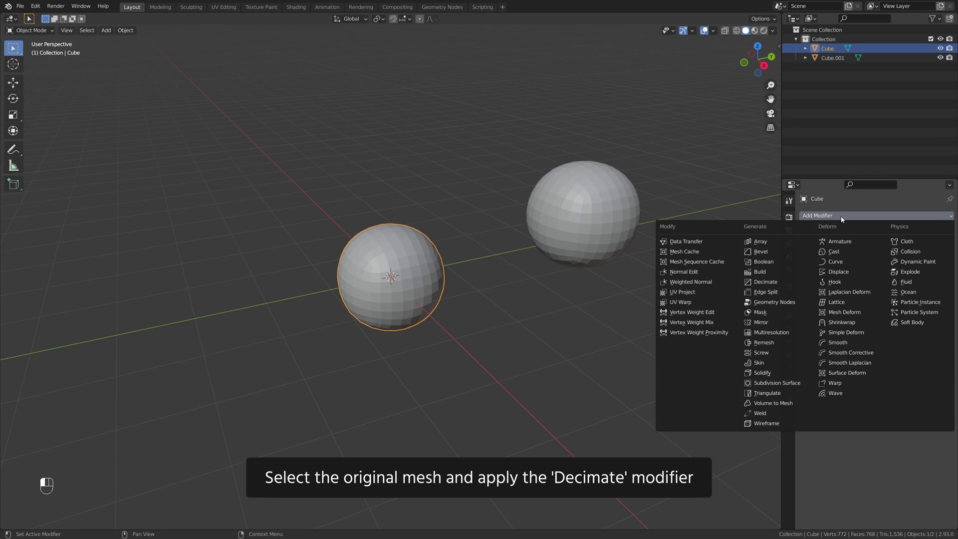
pyautogui.click(773, 282)
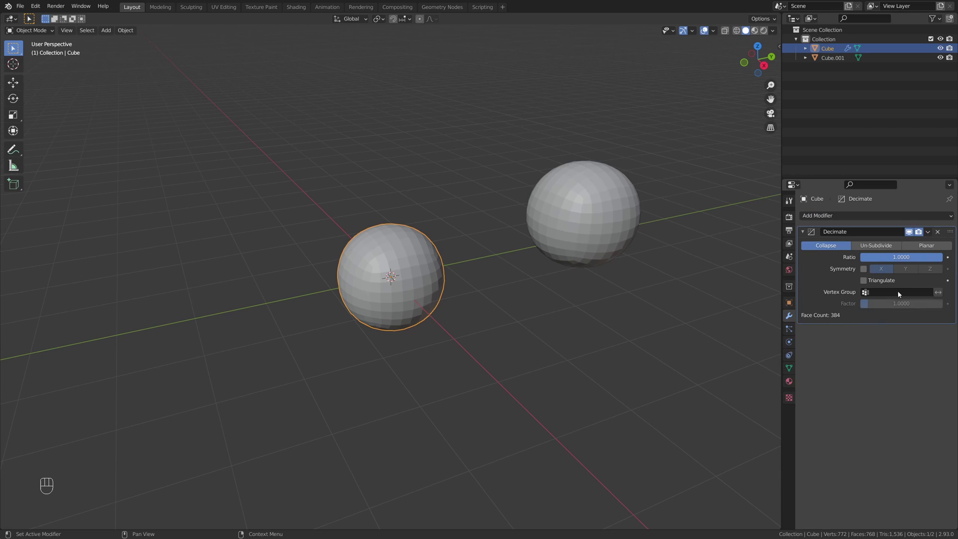
pyautogui.moveTo(897, 256); pyautogui.dragTo(825, 257)
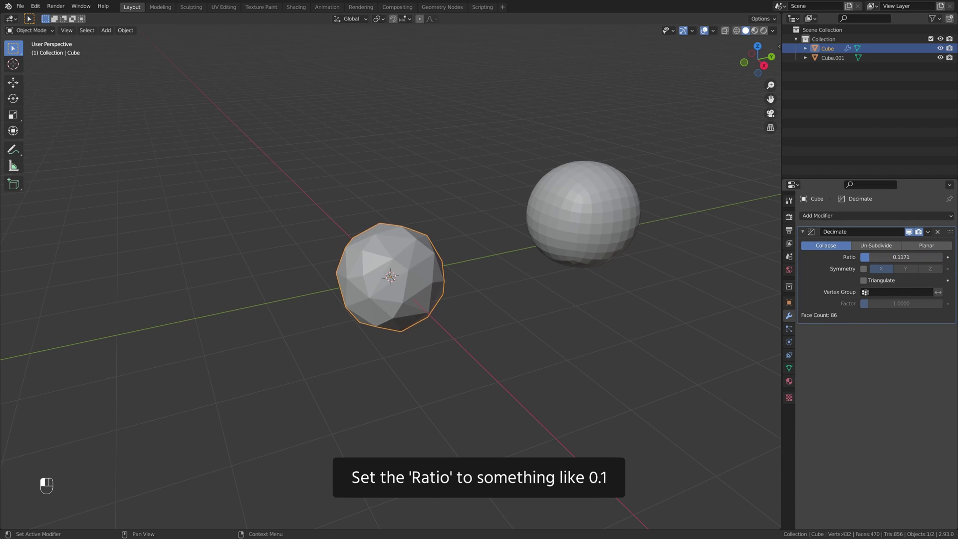
pyautogui.moveTo(897, 257); pyautogui.dragTo(896, 257)
pyautogui.write('.1')
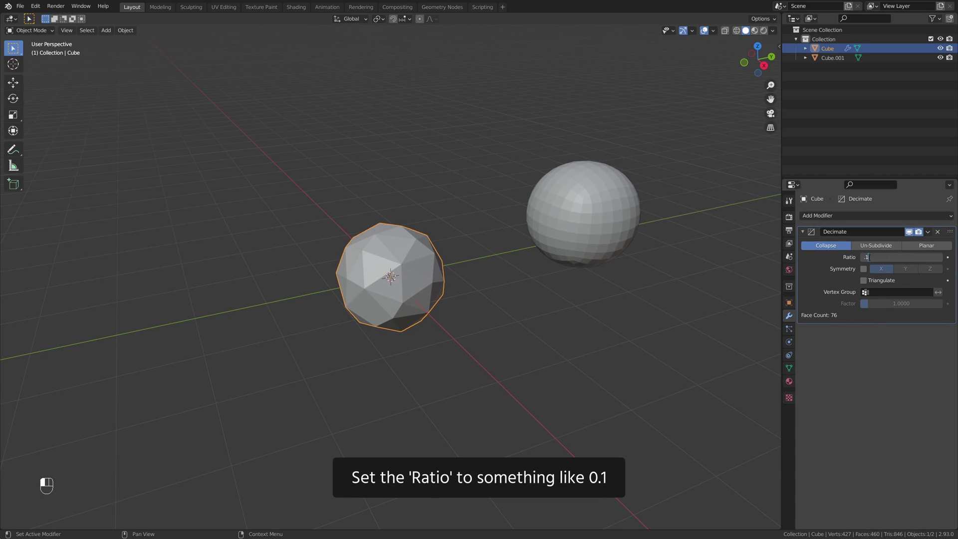
pyautogui.press('Return')
pyautogui.click(927, 232)
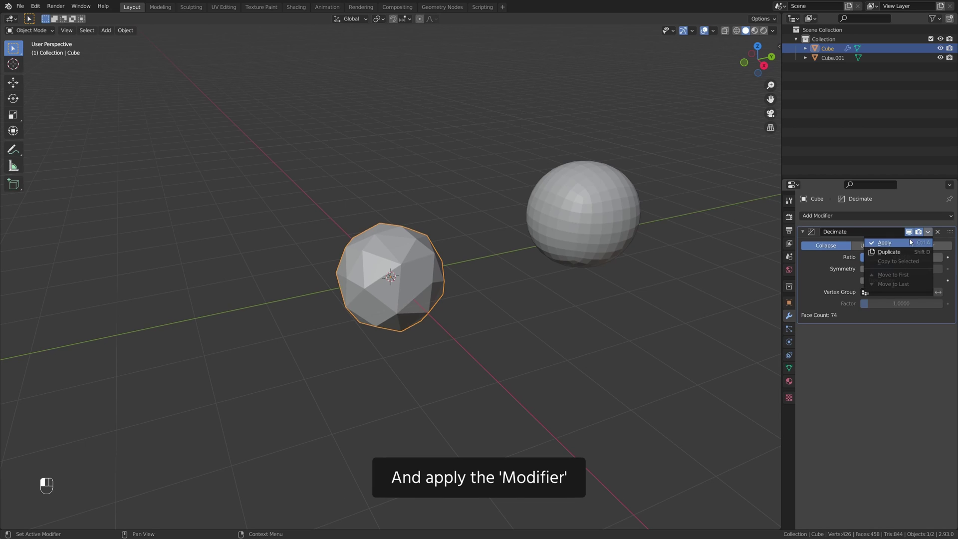
pyautogui.click(910, 241)
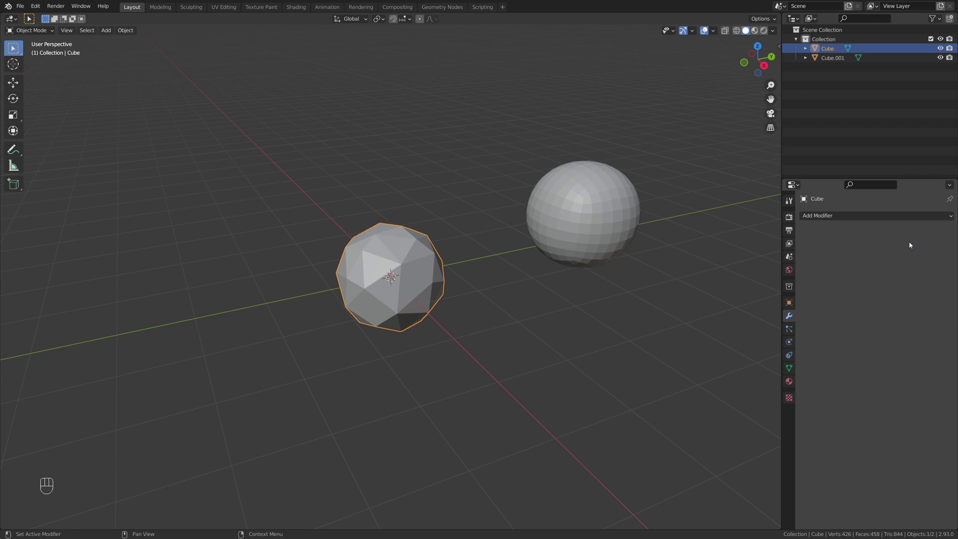
# - Shade the low-poly sphere smooth
pyautogui.rightClick(431, 274)
pyautogui.click(412, 274)
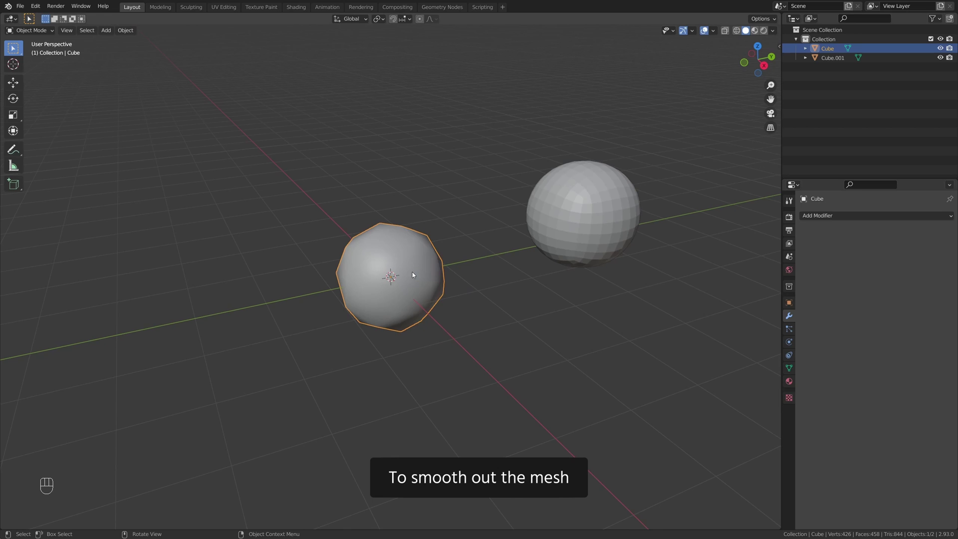
pyautogui.moveTo(412, 272); pyautogui.dragTo(435, 262, button='middle')
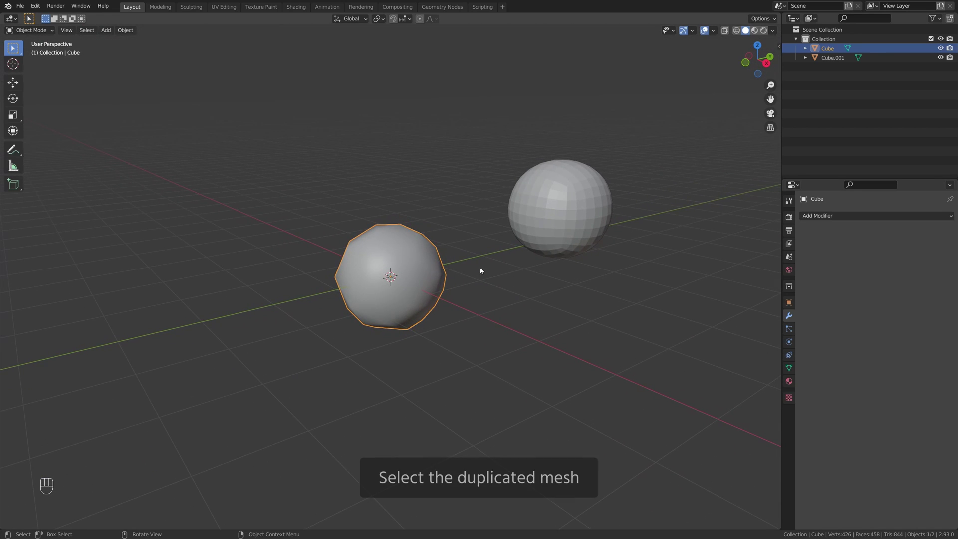
# - Apply an Edge Split modifier with a 0° edge angle to the duplicate sphere
pyautogui.click(568, 208)
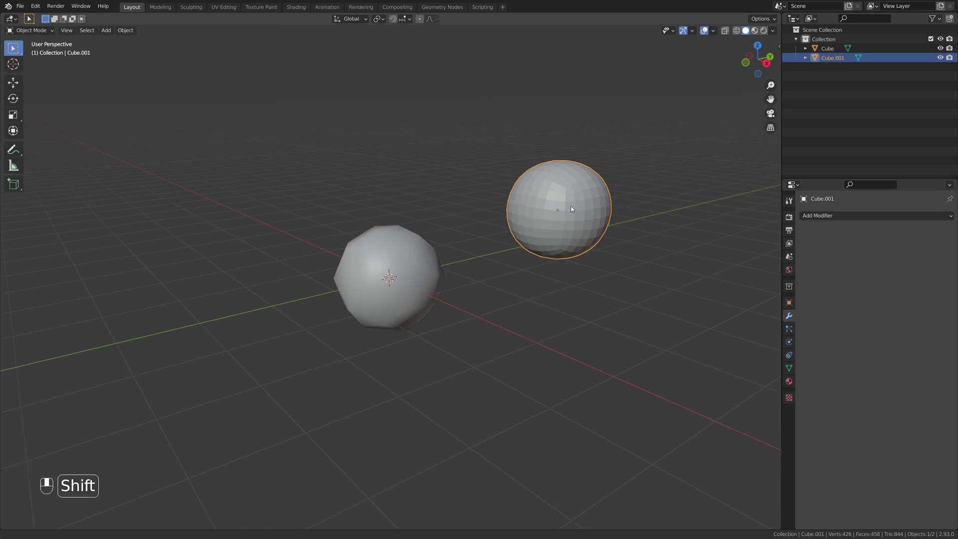
pyautogui.press('KP_Decimal')
pyautogui.scroll(-6, 529, 225)
pyautogui.scroll(1, 519, 233)
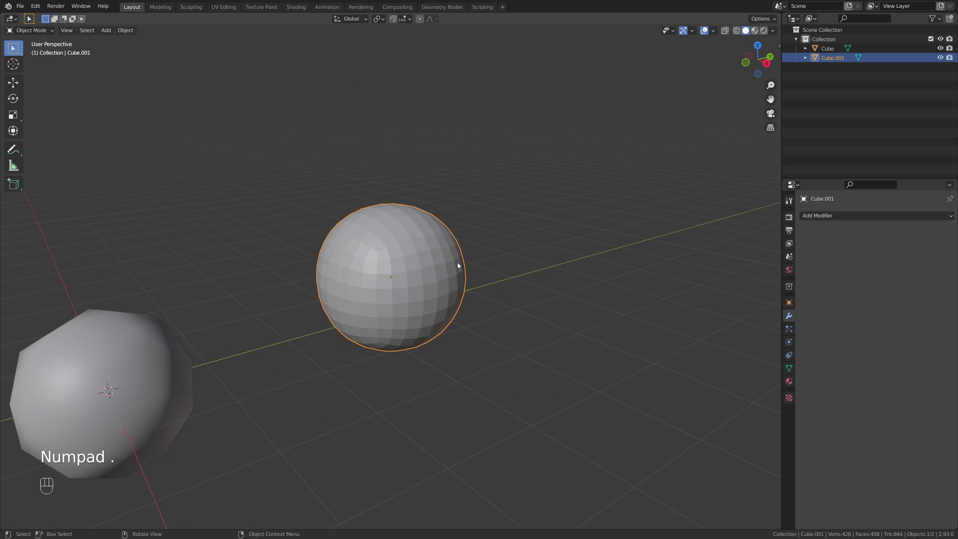
pyautogui.click(822, 215)
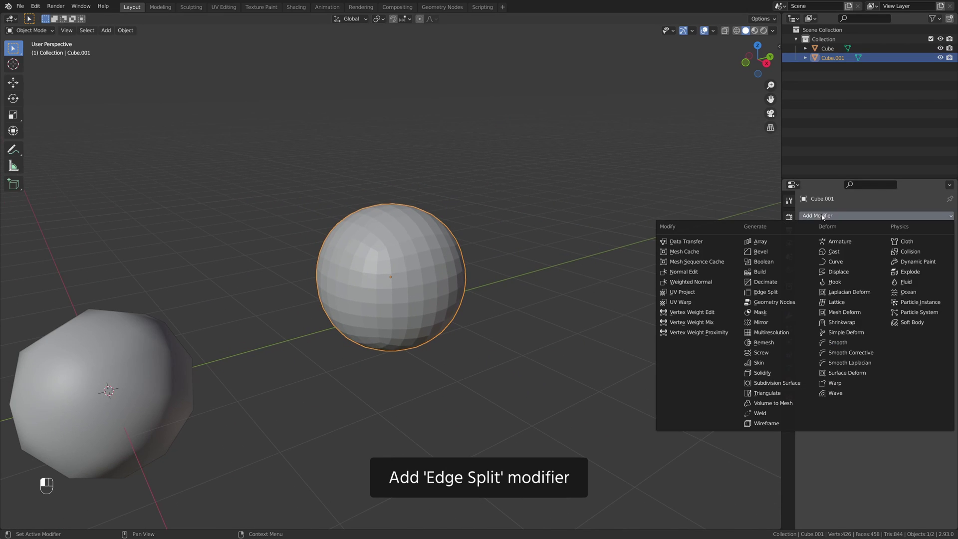
pyautogui.click(774, 292)
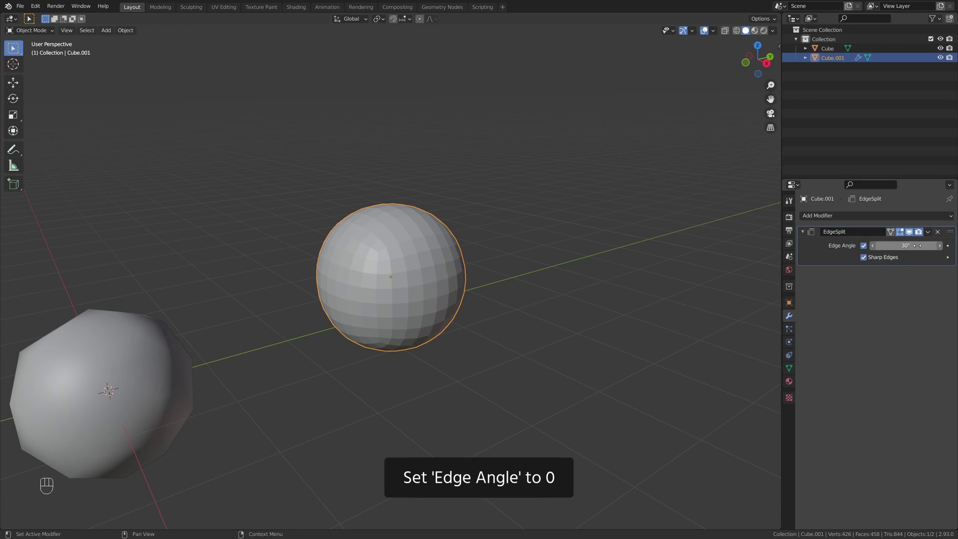
pyautogui.moveTo(916, 245); pyautogui.dragTo(908, 245)
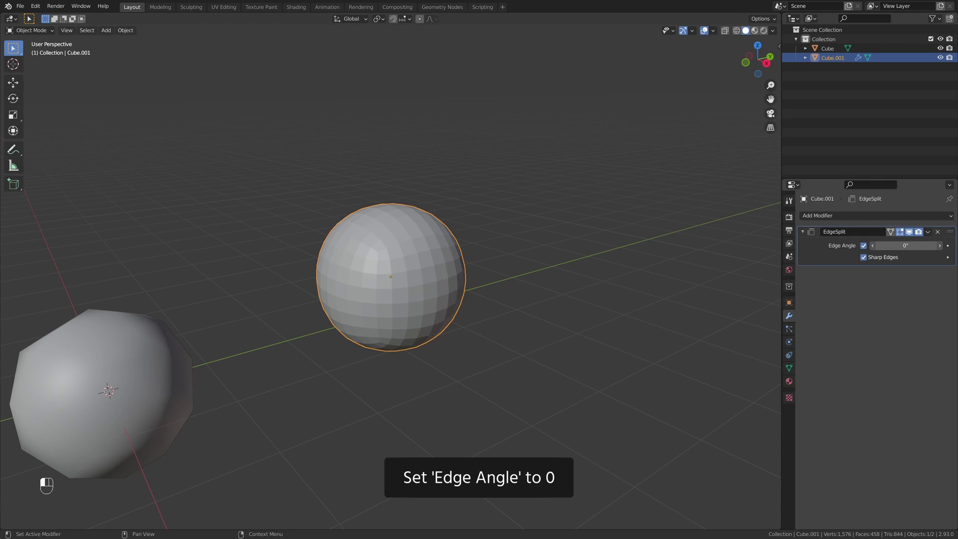
pyautogui.click(927, 232)
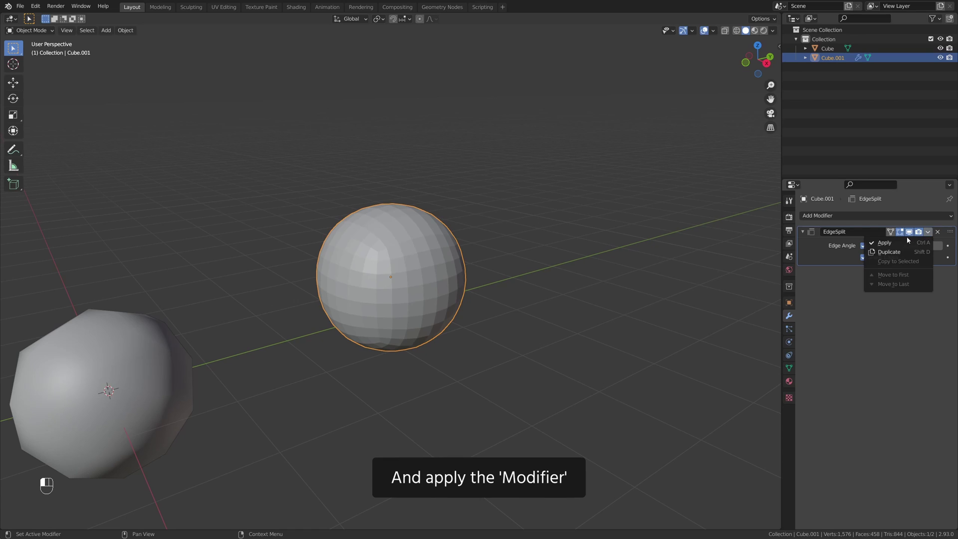
pyautogui.click(903, 242)
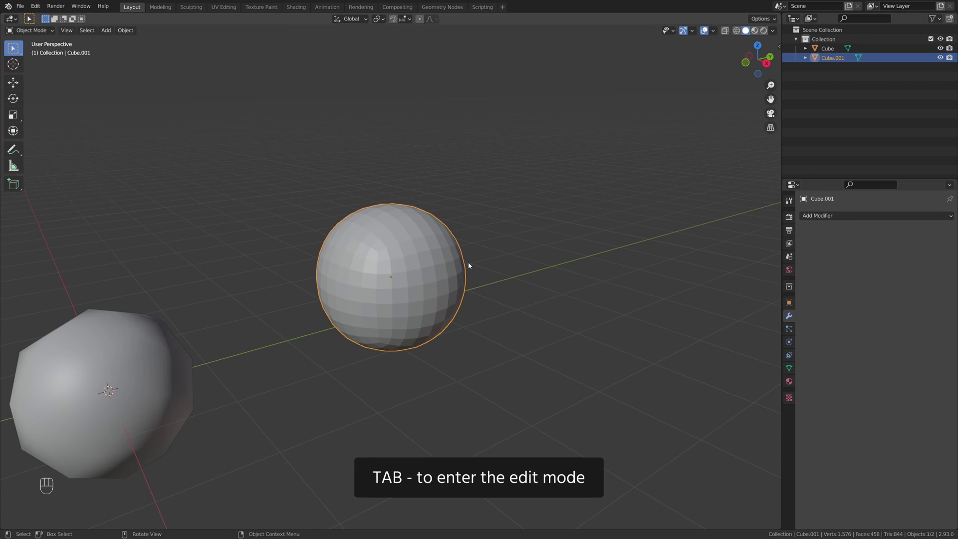
pyautogui.press('Tab')
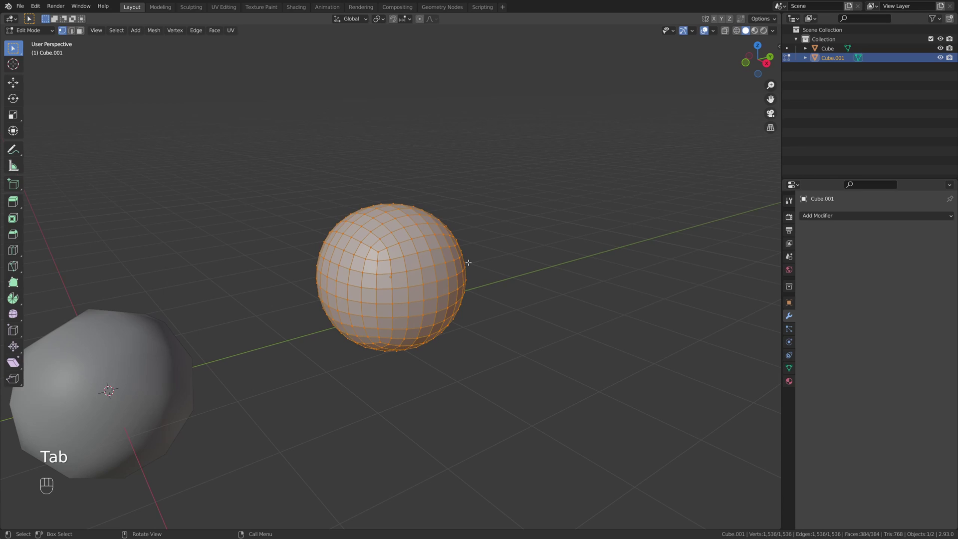
pyautogui.press('3')
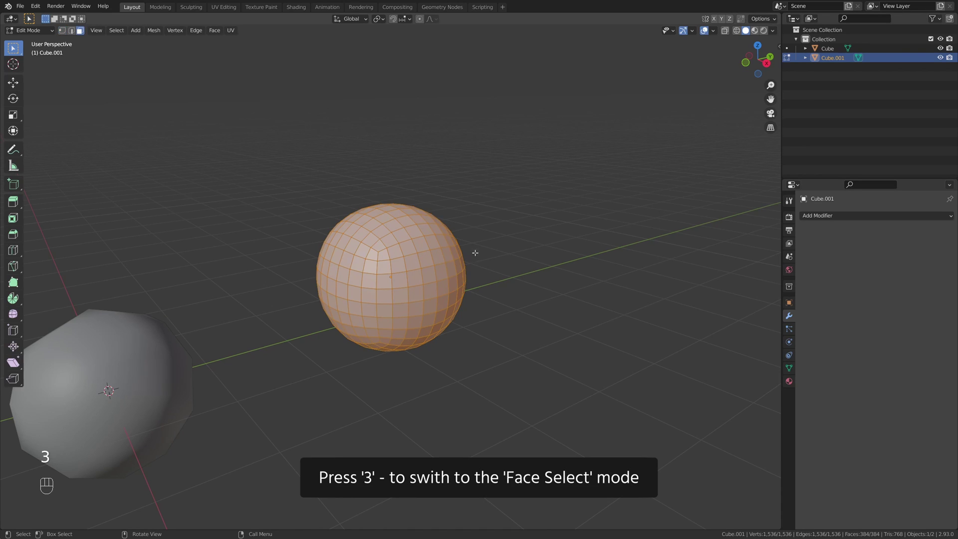
pyautogui.click(63, 32)
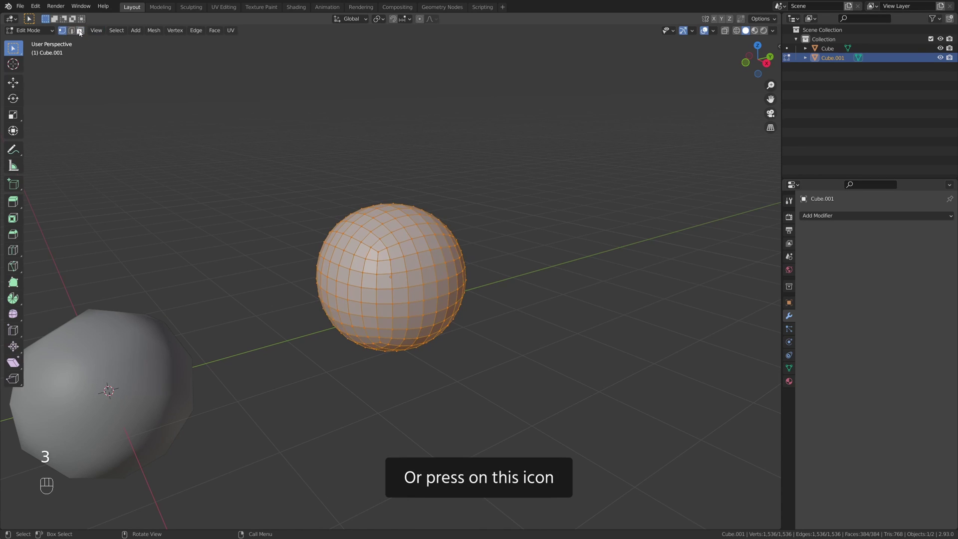
pyautogui.click(79, 31)
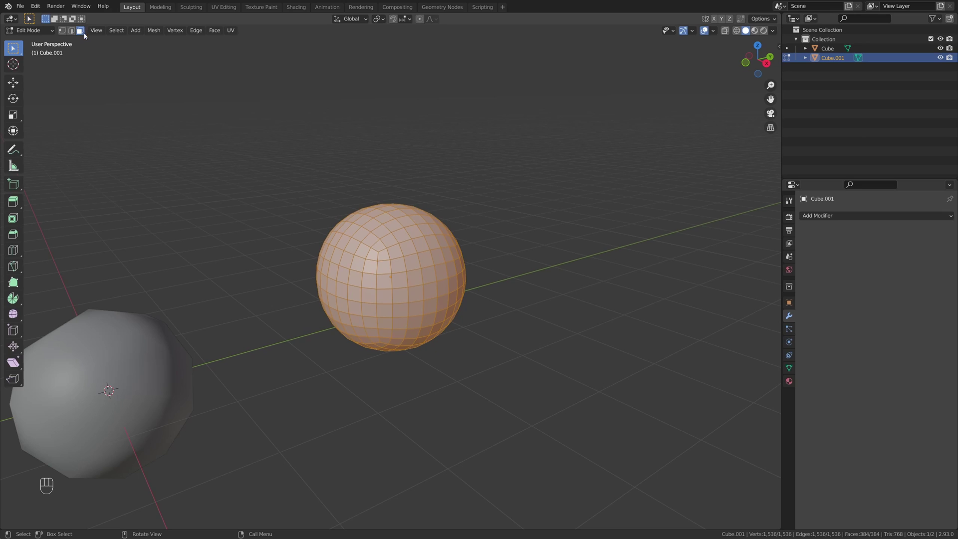
pyautogui.click(434, 256)
pyautogui.scroll(2, 371, 287)
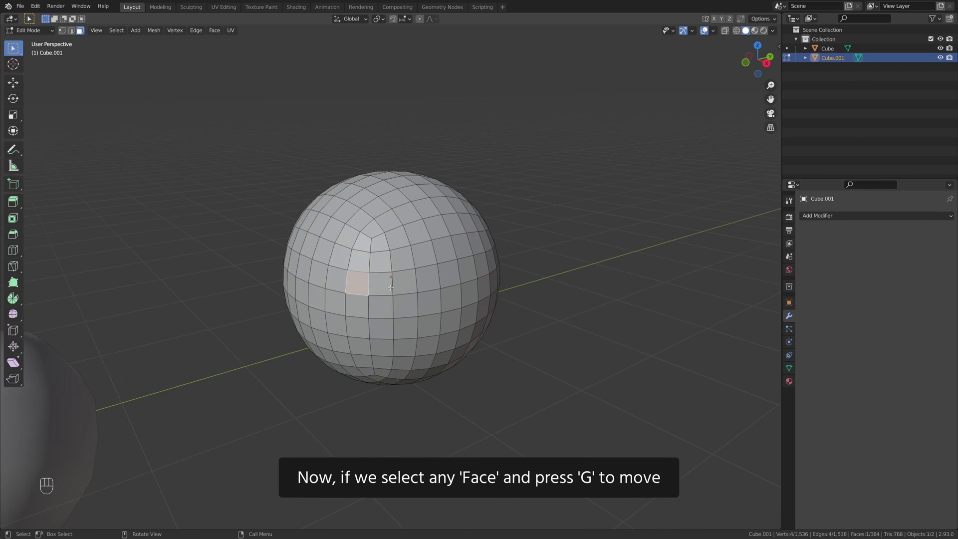
pyautogui.click(404, 282)
pyautogui.press('g')
pyautogui.rightClick(495, 199)
pyautogui.scroll(2, 450, 247)
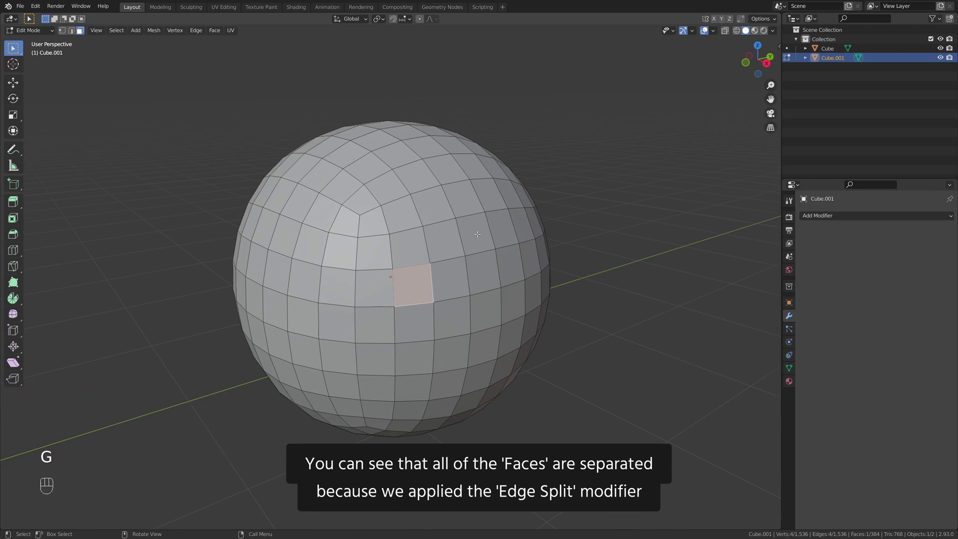
pyautogui.moveTo(449, 246); pyautogui.dragTo(478, 224, button='middle')
pyautogui.click(472, 224)
pyautogui.press('g')
pyautogui.rightClick(428, 192)
pyautogui.press('g')
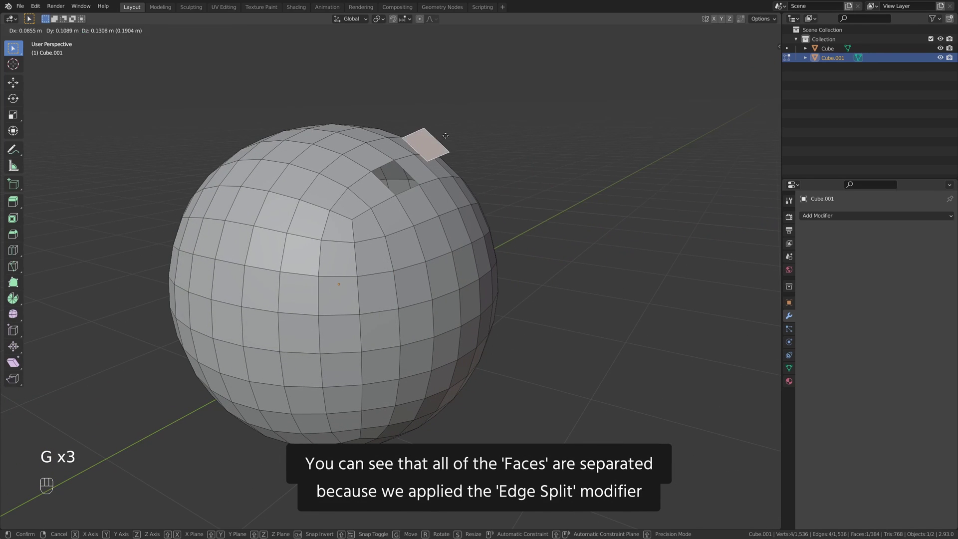
pyautogui.rightClick(449, 128)
pyautogui.click(345, 198)
pyautogui.press('g')
pyautogui.rightClick(268, 142)
pyautogui.click(265, 249)
pyautogui.press('g')
pyautogui.rightClick(266, 249)
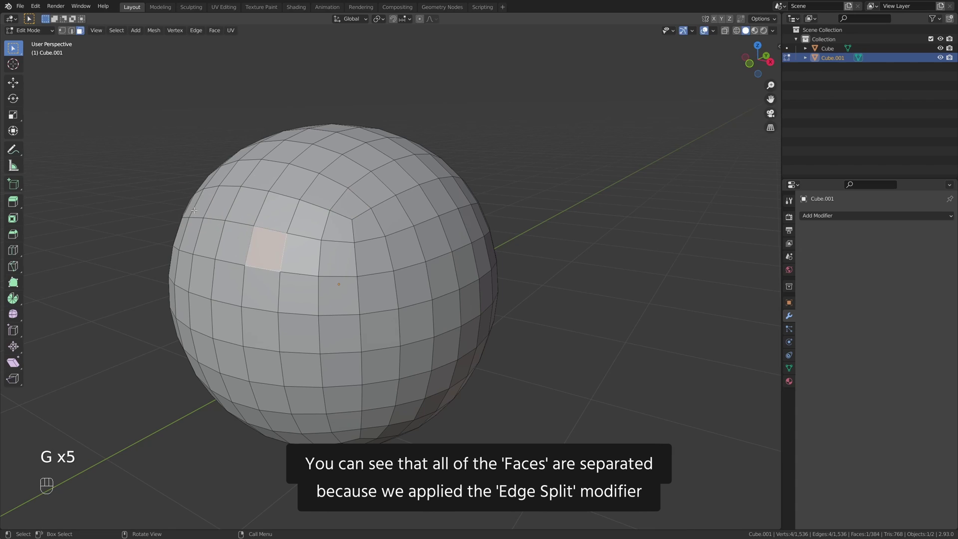
pyautogui.scroll(-2, 300, 258)
pyautogui.keyDown('shift'); pyautogui.moveTo(299, 263); pyautogui.dragTo(347, 267, button='middle'); pyautogui.keyUp('shift')
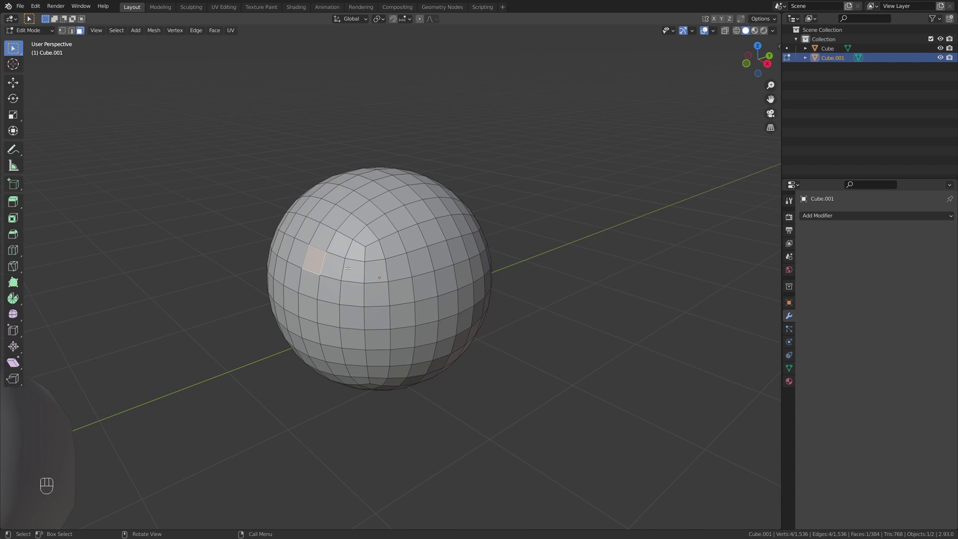
# - Select all faces and run Randomize, keeping the Amount at 0.1 m
pyautogui.press('a')
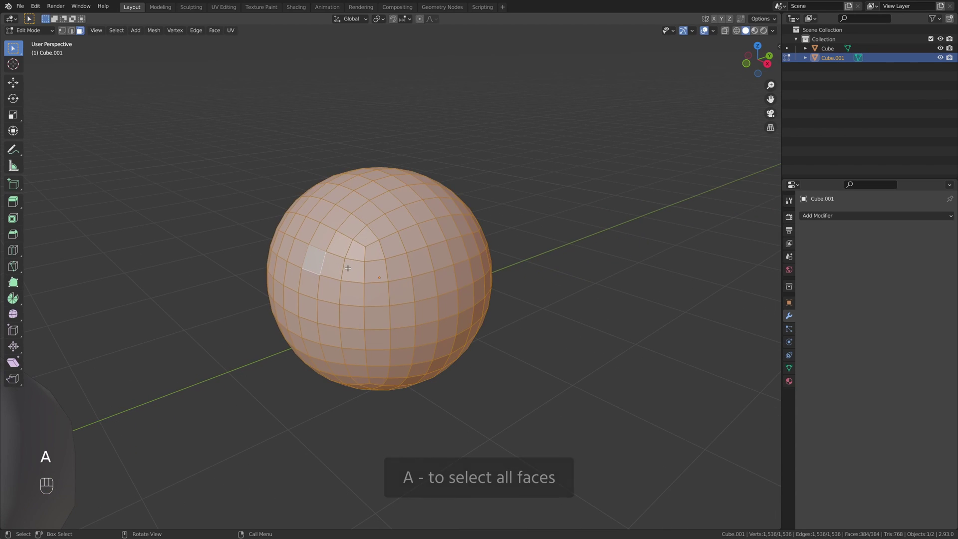
pyautogui.click(153, 30)
pyautogui.moveTo(172, 42)
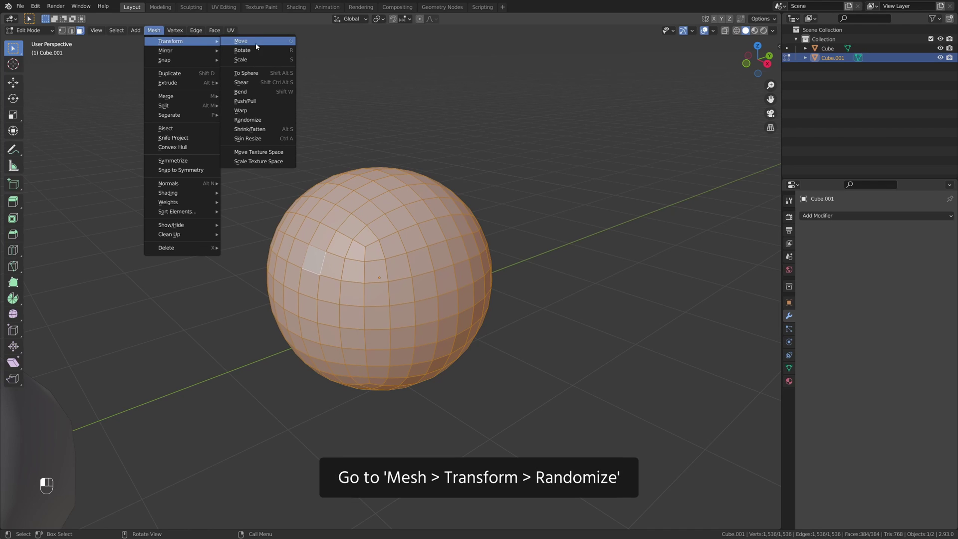
pyautogui.click(259, 119)
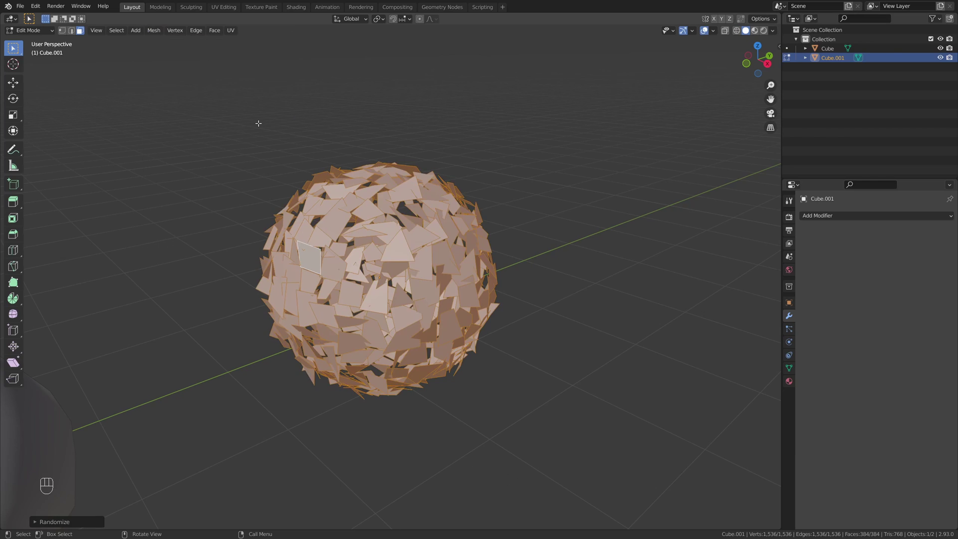
pyautogui.click(58, 521)
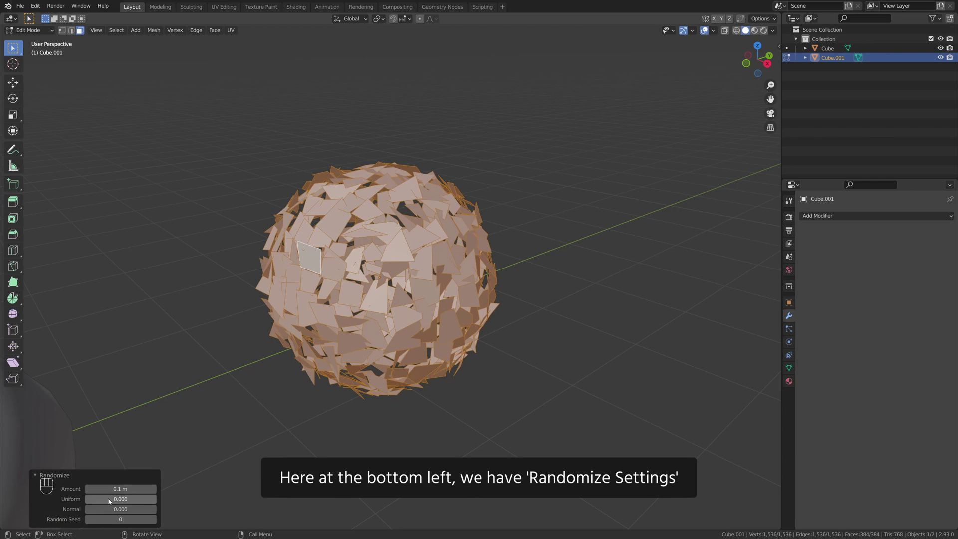
pyautogui.moveTo(109, 509); pyautogui.dragTo(149, 520)
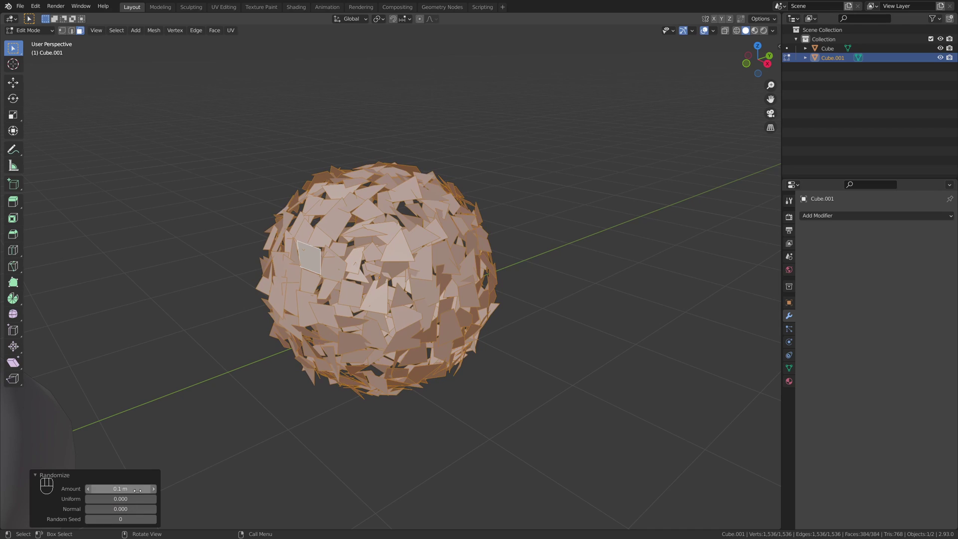
pyautogui.moveTo(137, 488); pyautogui.dragTo(132, 489)
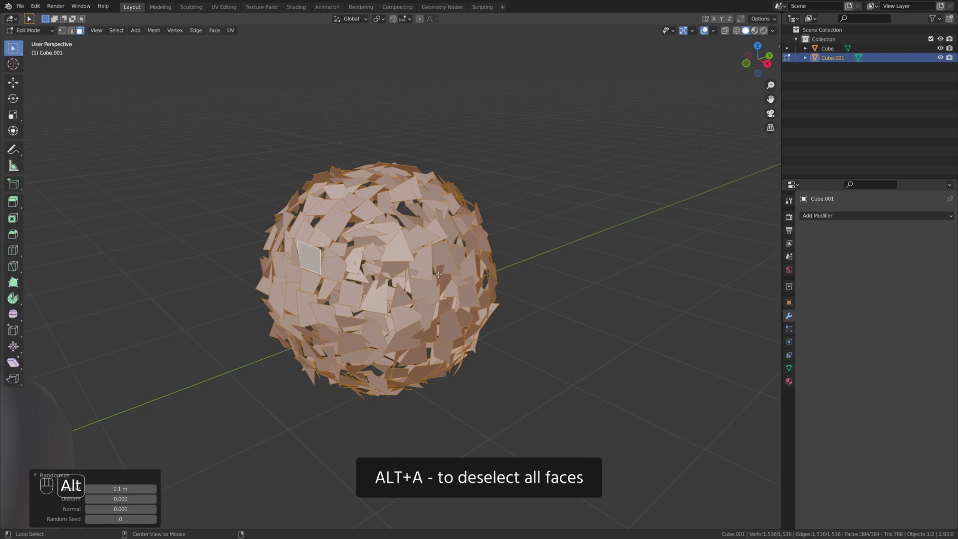
# - Deselect all, then randomly select faces with a 0.5 ratio
pyautogui.hotkey('alt', 'a')
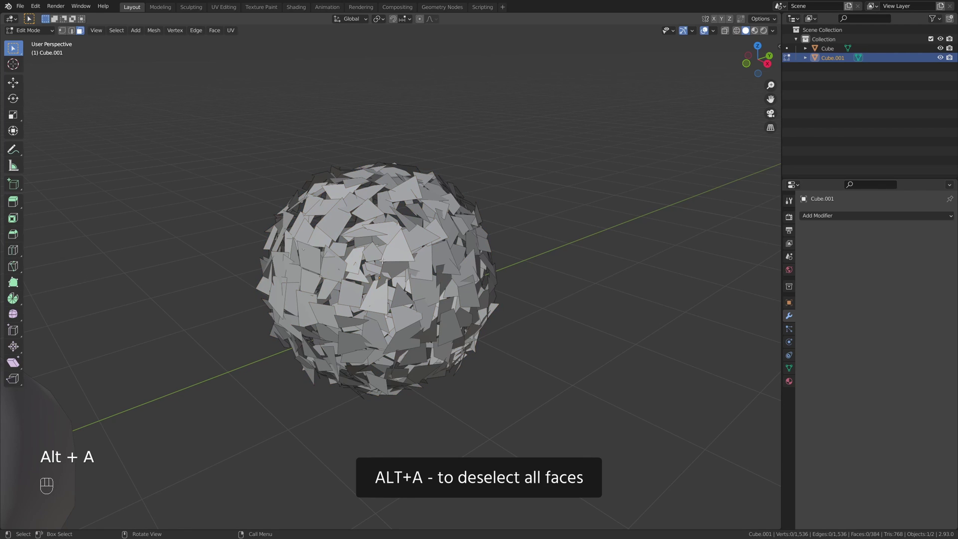
pyautogui.click(115, 31)
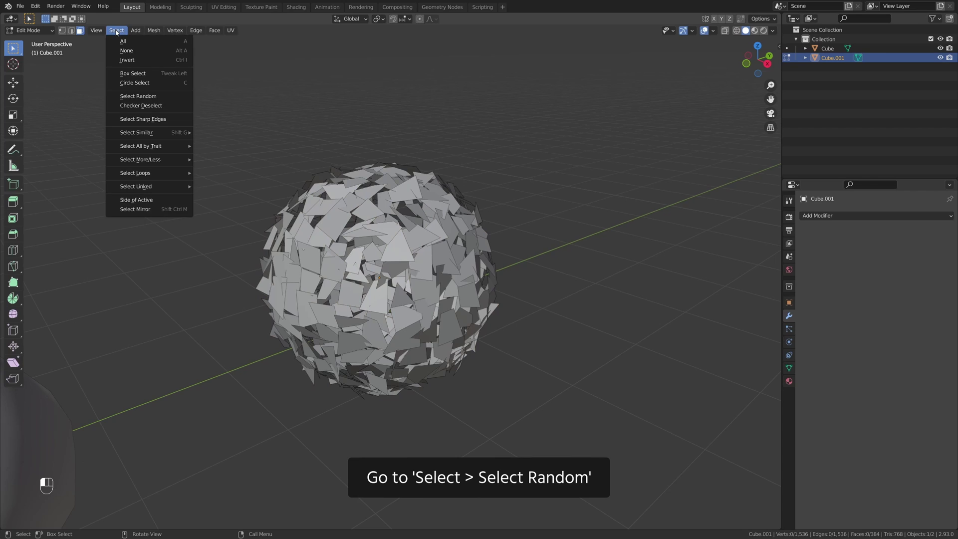
pyautogui.click(164, 96)
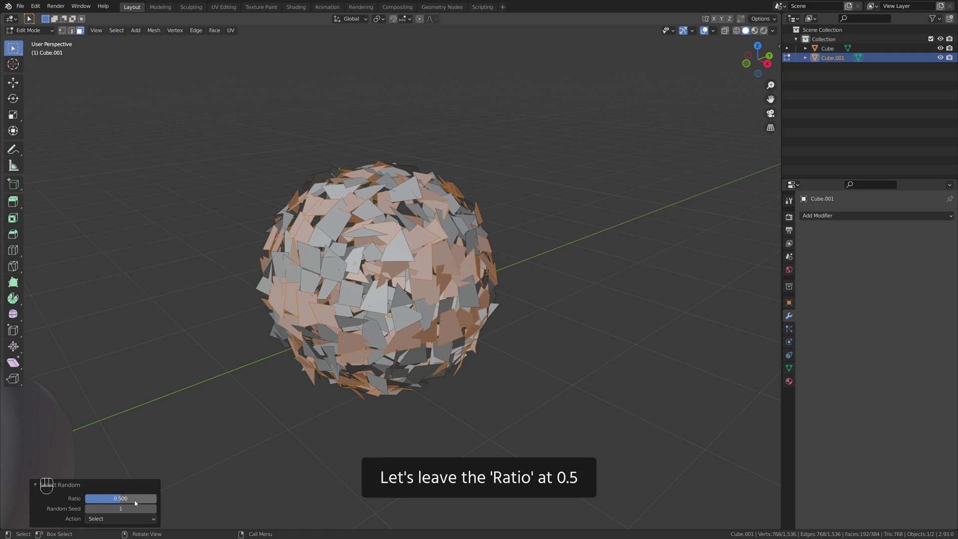
pyautogui.moveTo(119, 498); pyautogui.dragTo(123, 505)
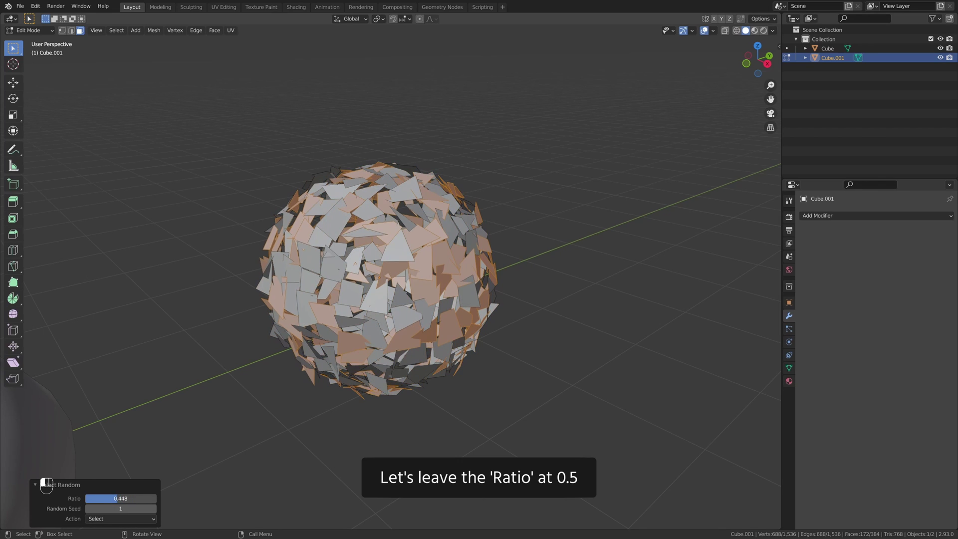
pyautogui.write('0.500')
pyautogui.press('Return')
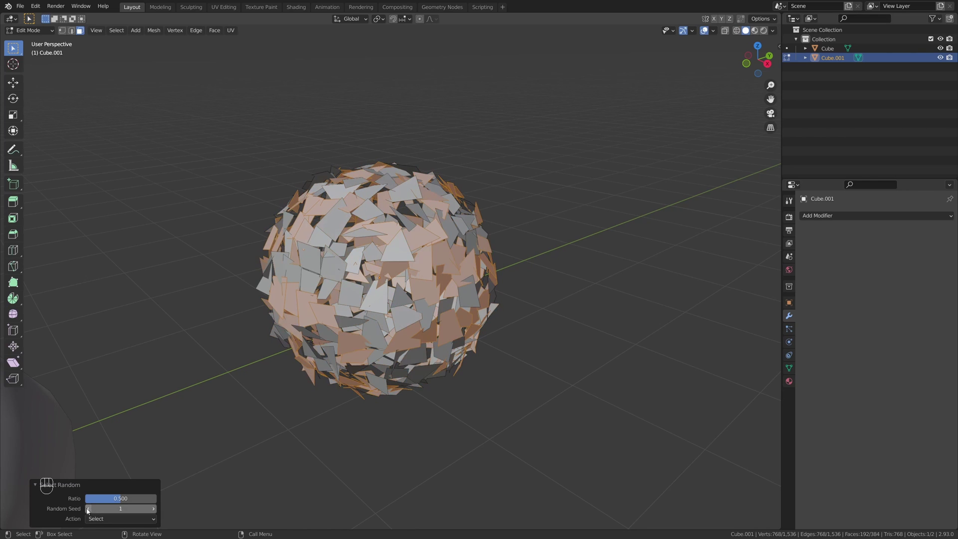
# - Delete the selected faces and return to Object Mode
pyautogui.press('x')
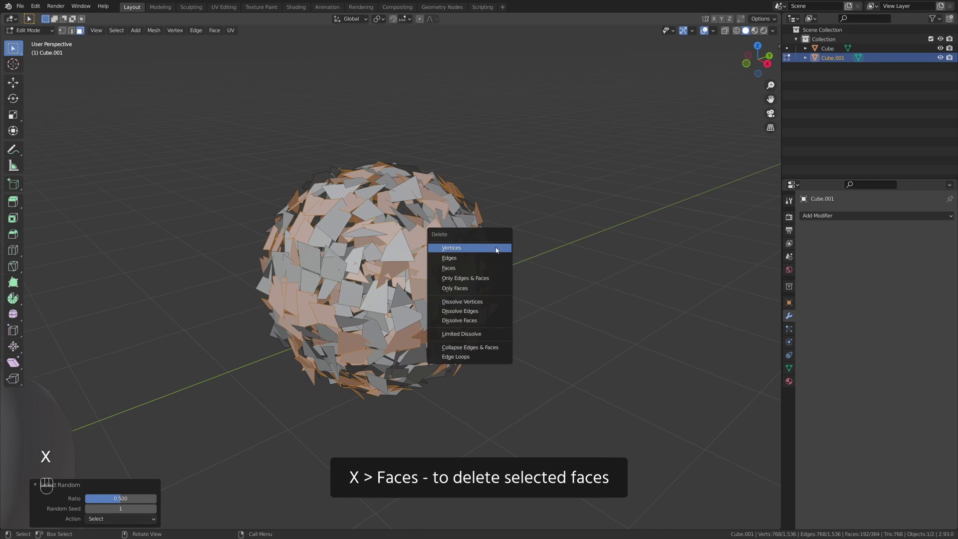
pyautogui.click(473, 271)
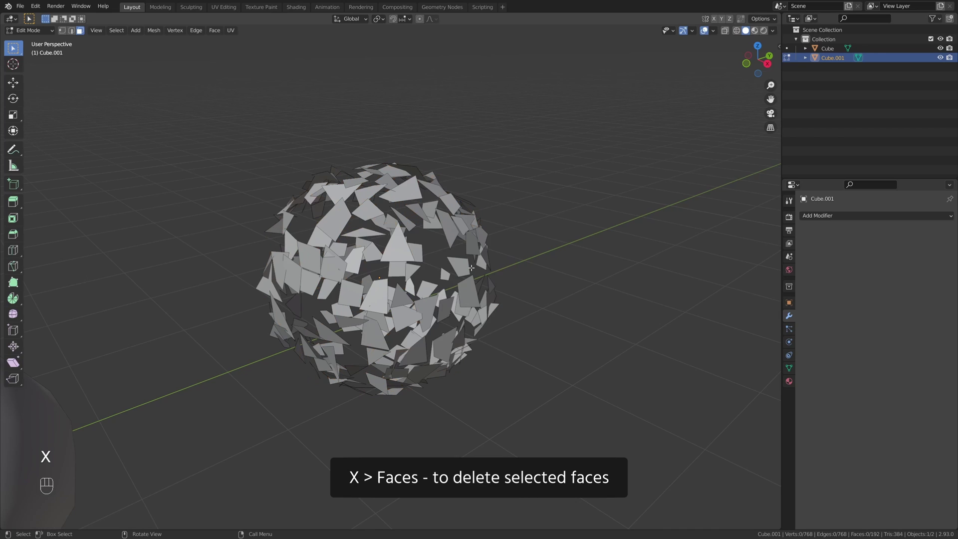
pyautogui.press('Tab')
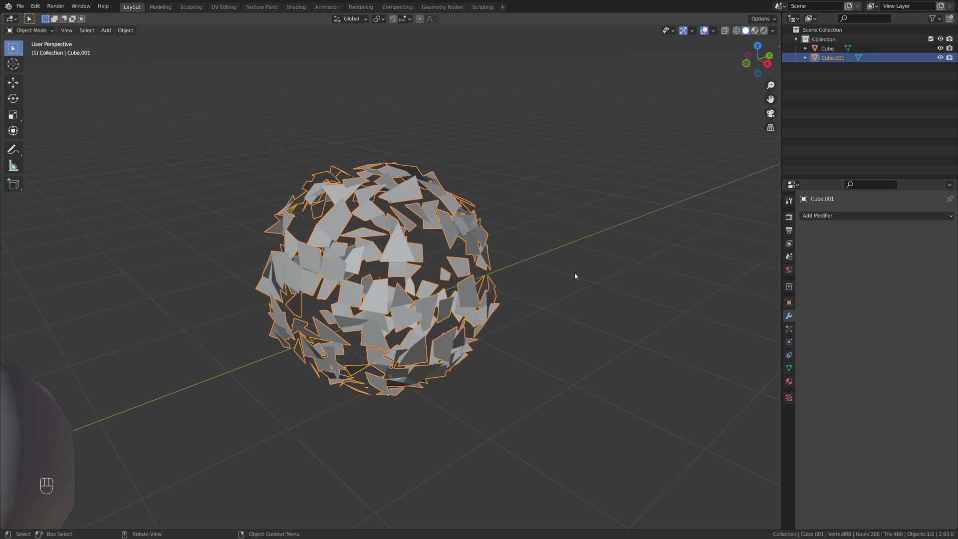
# - Shade the shattered sphere smooth and move it to the world origin
pyautogui.rightClick(479, 249)
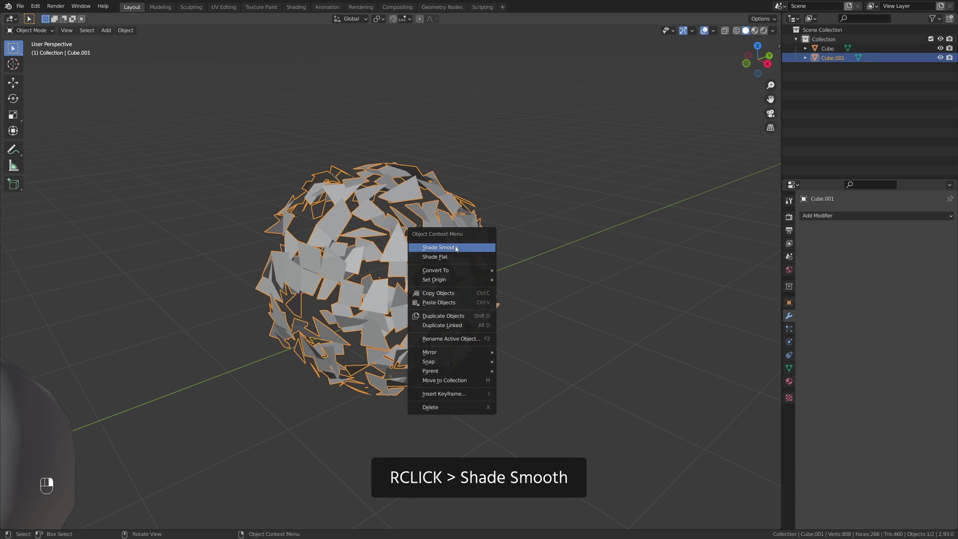
pyautogui.click(456, 247)
pyautogui.scroll(-1, 452, 255)
pyautogui.scroll(-2, 452, 255)
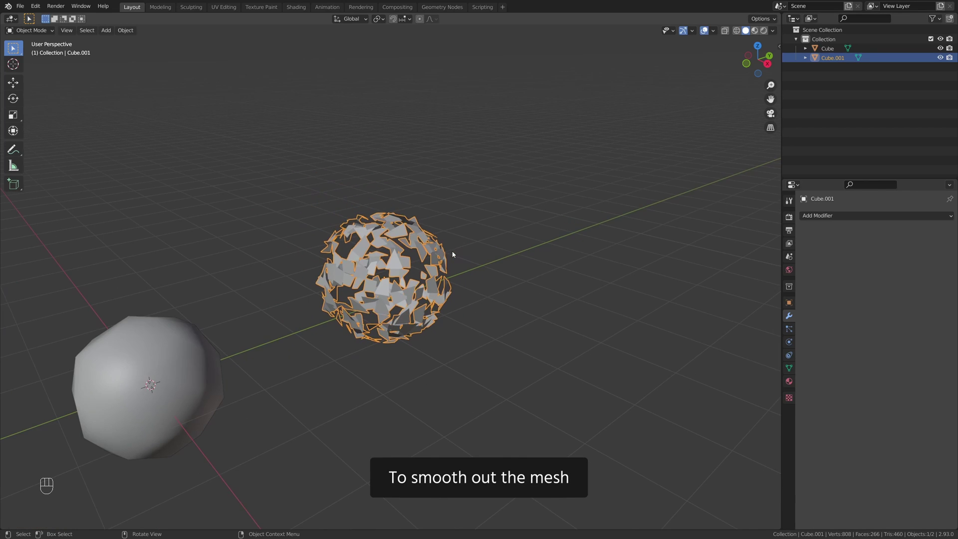
pyautogui.keyDown('shift'); pyautogui.moveTo(452, 255); pyautogui.dragTo(419, 287, button='middle'); pyautogui.keyUp('shift')
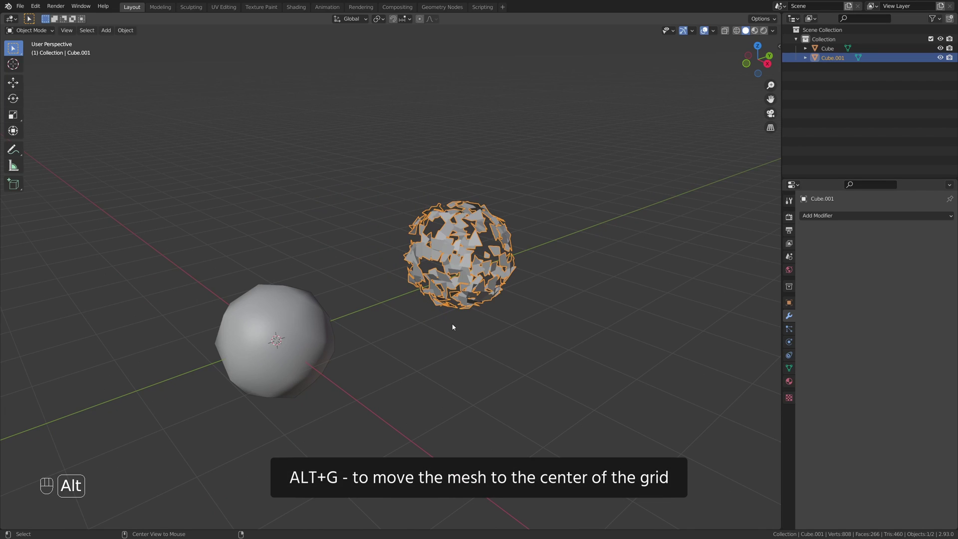
pyautogui.hotkey('alt', 'g')
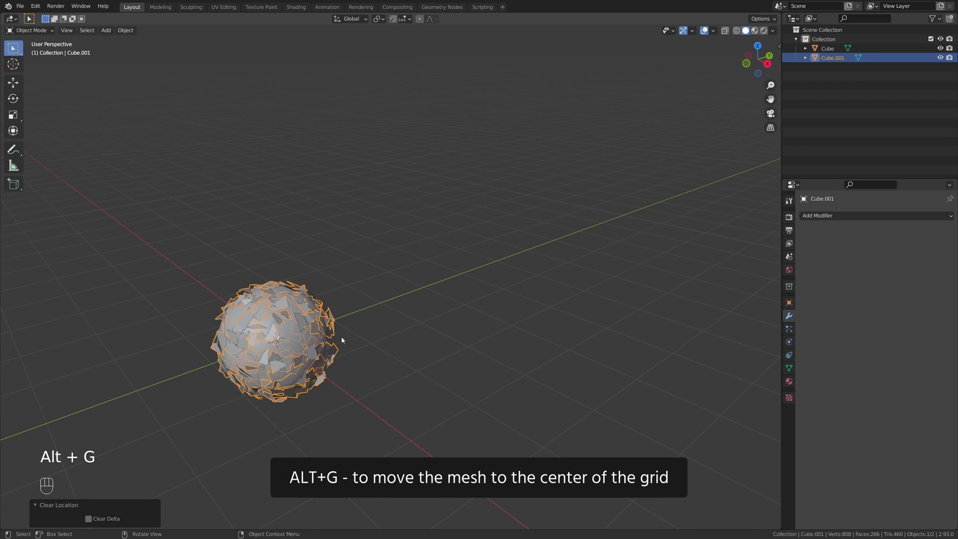
pyautogui.keyDown('shift'); pyautogui.moveTo(260, 328); pyautogui.dragTo(458, 294, button='middle'); pyautogui.keyUp('shift')
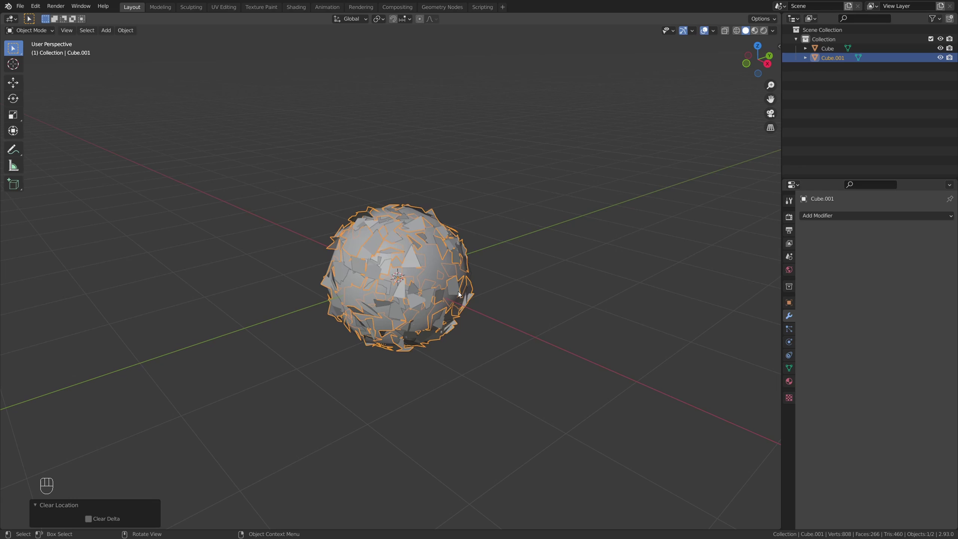
pyautogui.scroll(4, 564, 308)
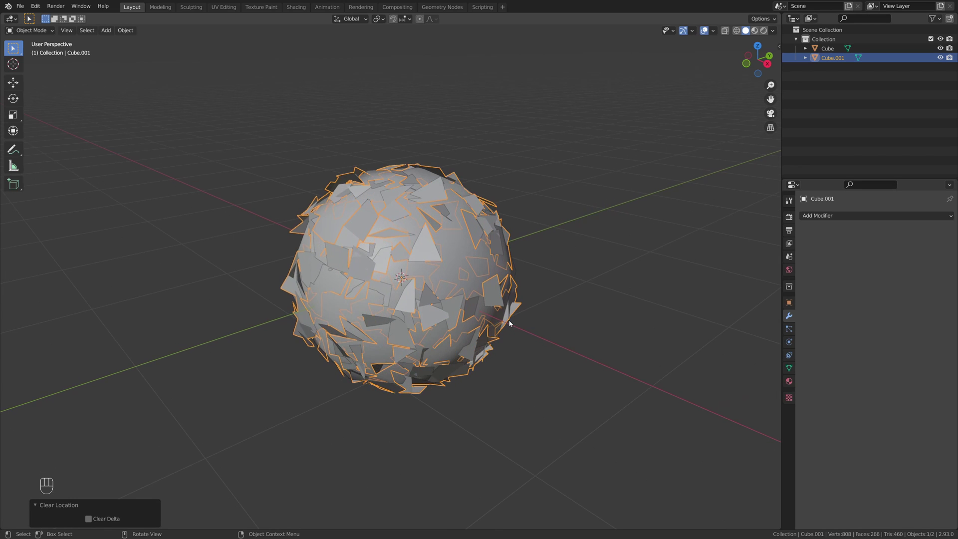
# - Enlarge the leaf shell slightly, undo the last enlargement, and deselect it
pyautogui.press('s')
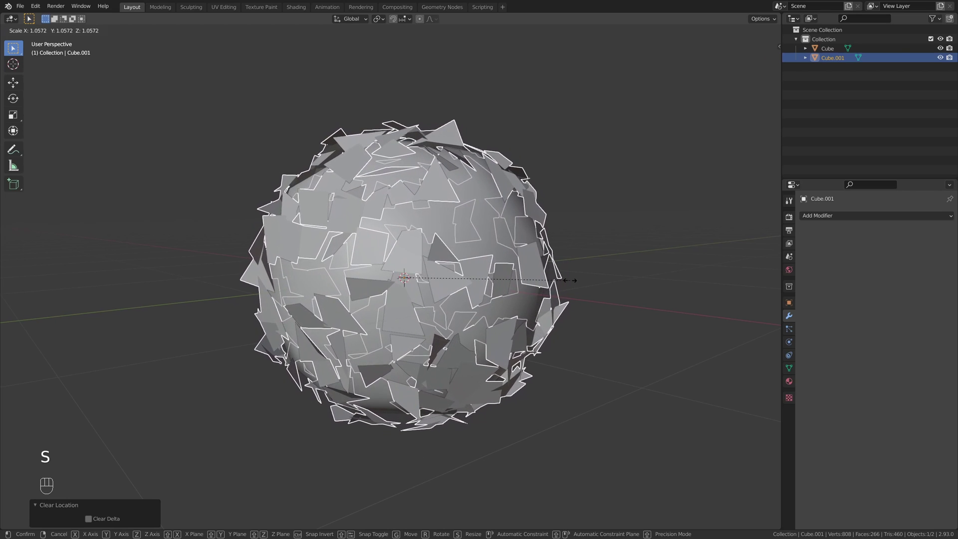
pyautogui.click(572, 280)
pyautogui.press('s')
pyautogui.click(523, 294)
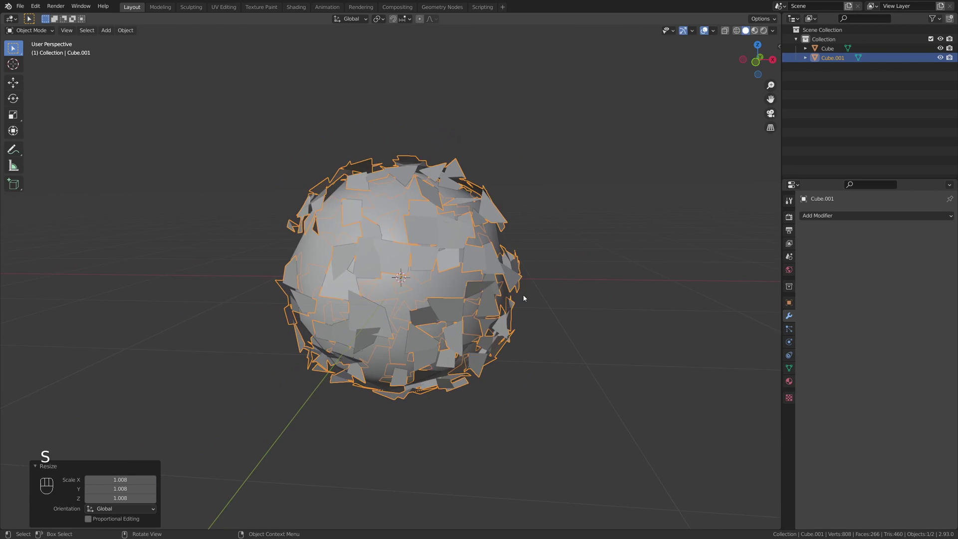
pyautogui.press('s')
pyautogui.rightClick(543, 292)
pyautogui.hotkey('ctrl', 'z')
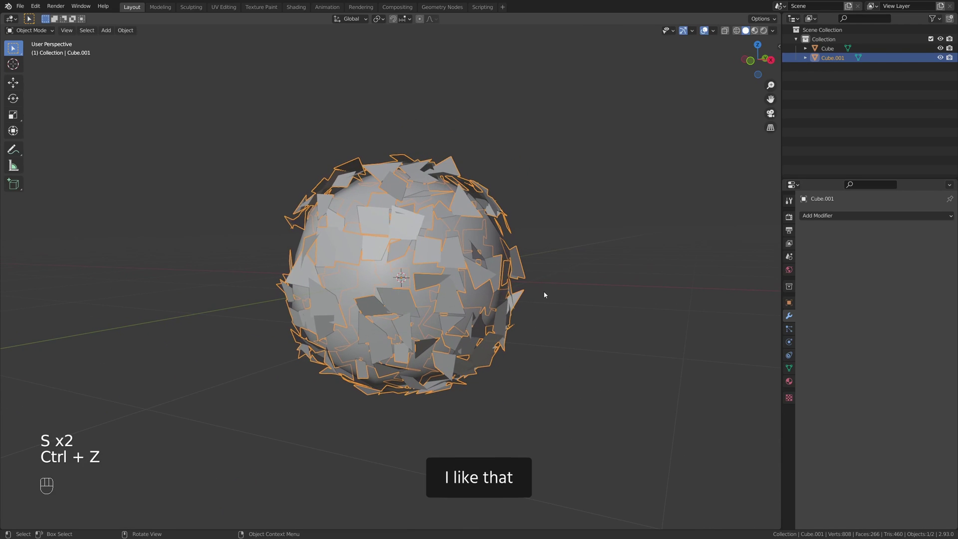
pyautogui.moveTo(543, 290); pyautogui.dragTo(480, 312, button='middle')
pyautogui.click(587, 287)
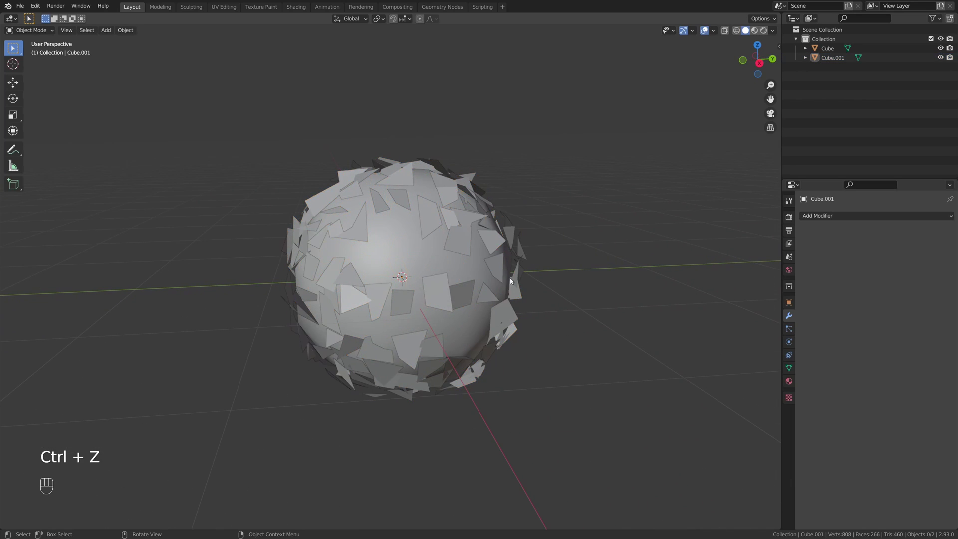
pyautogui.moveTo(586, 288)
pyautogui.mouseDown(button='middle')
pyautogui.moveTo(571, 260)
pyautogui.moveTo(506, 282)
pyautogui.moveTo(409, 277)
pyautogui.mouseUp(button='middle')
pyautogui.scroll(-4, 507, 282)
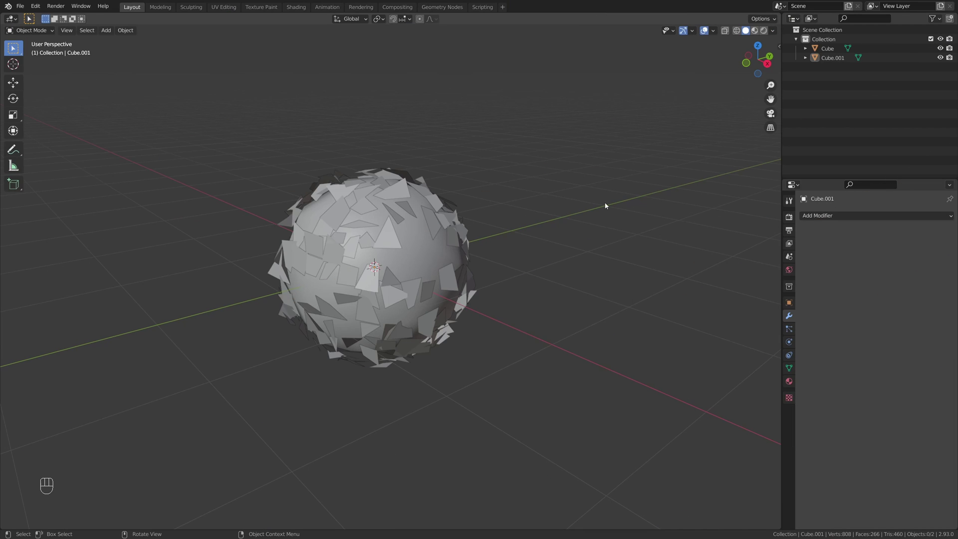
# - Switch to Material Preview and select the inner sphere
pyautogui.click(754, 31)
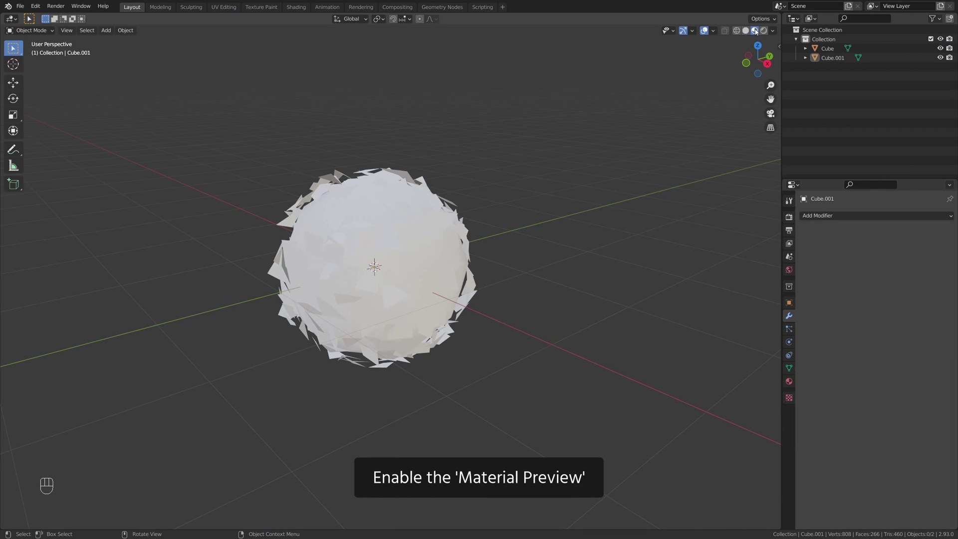
pyautogui.click(398, 215)
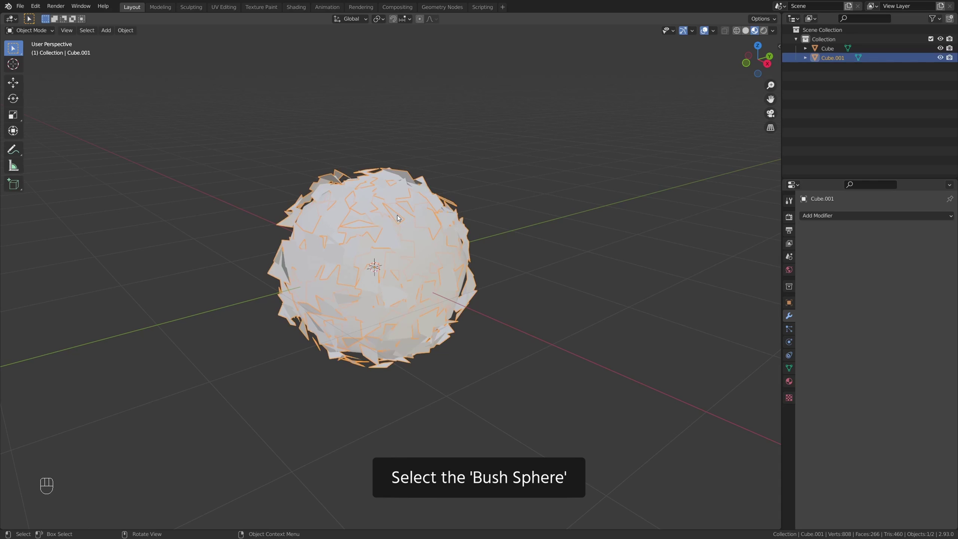
pyautogui.click(415, 226)
pyautogui.press('g')
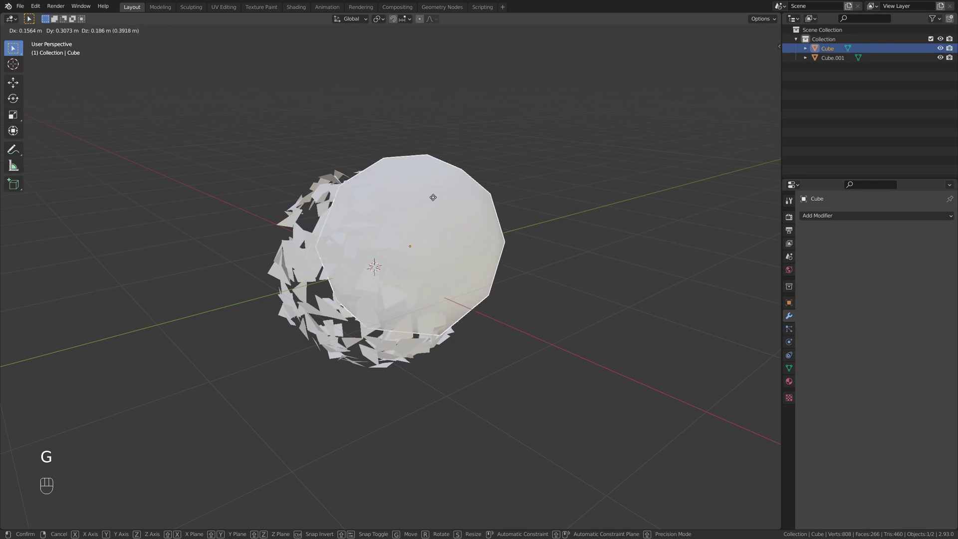
pyautogui.rightClick(422, 157)
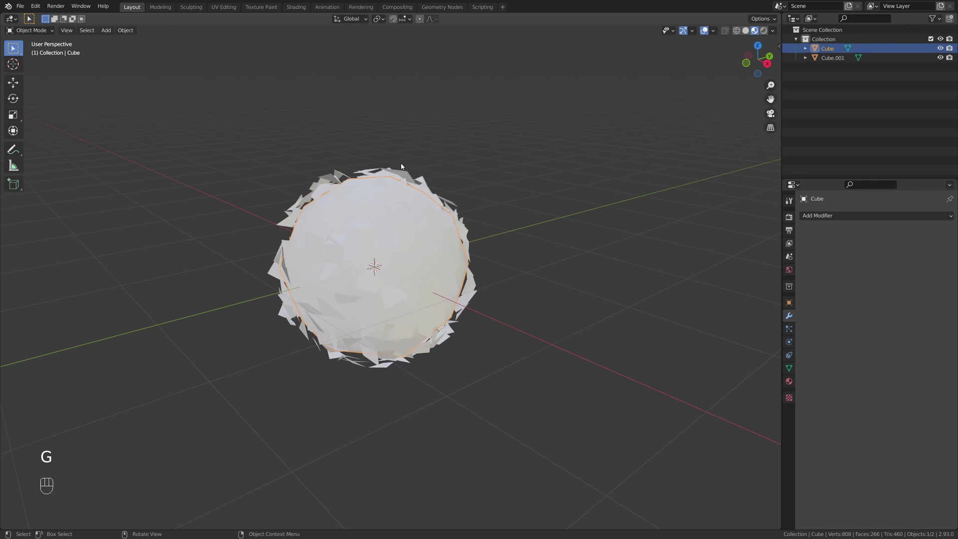
# - Create a new material named Bush_1 on the inner sphere
pyautogui.click(788, 382)
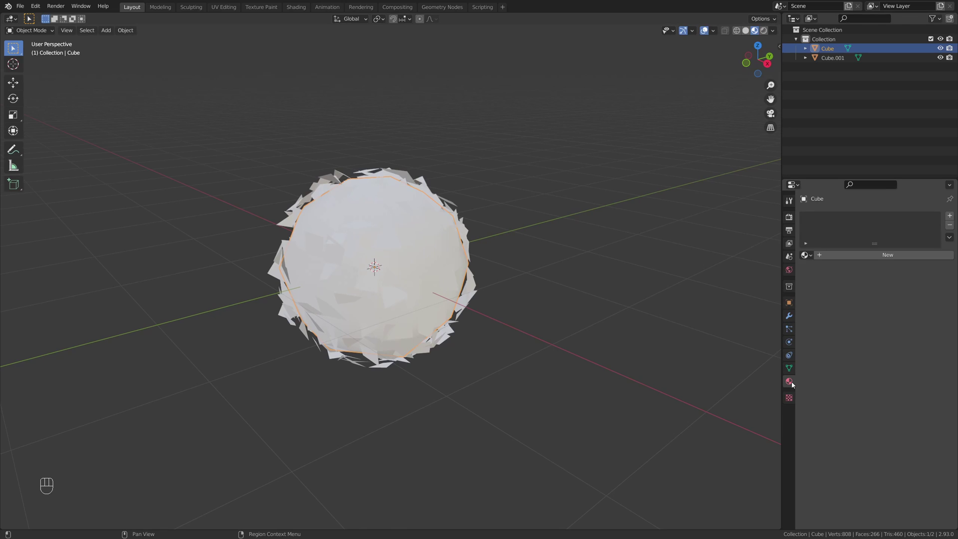
pyautogui.click(881, 256)
pyautogui.doubleClick(849, 256)
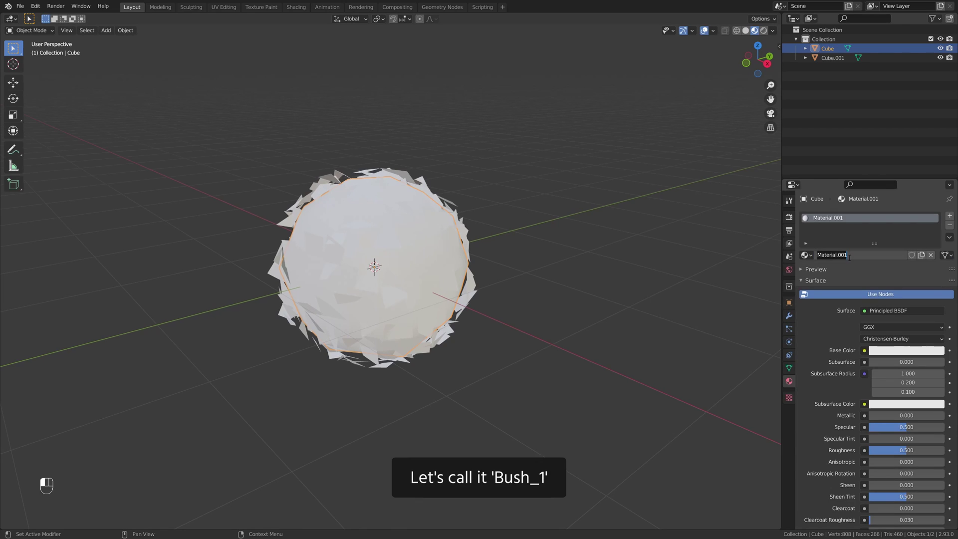
pyautogui.write('Bush_1')
pyautogui.press('Return')
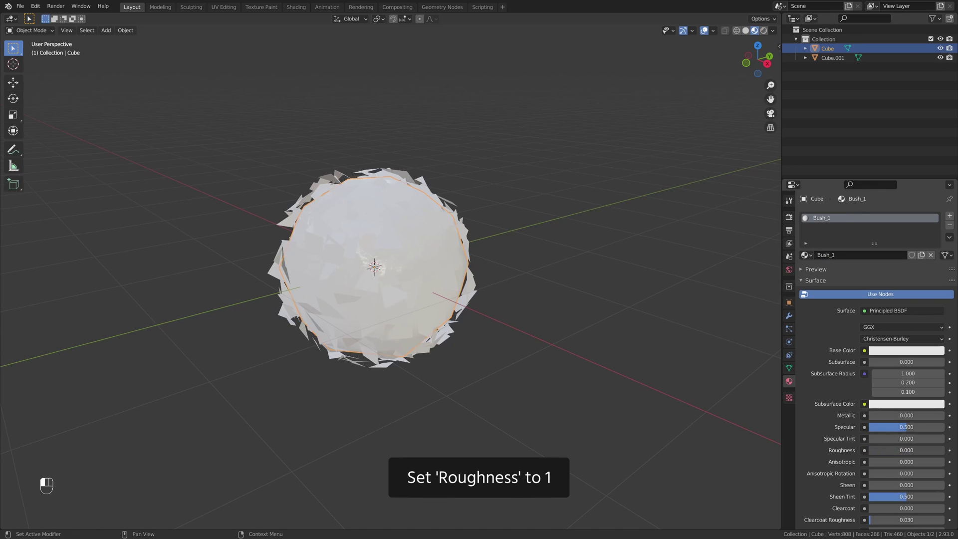
# - Give Bush_1 roughness 1 and a green base colour (#76CE60)
pyautogui.moveTo(868, 449); pyautogui.dragTo(929, 449)
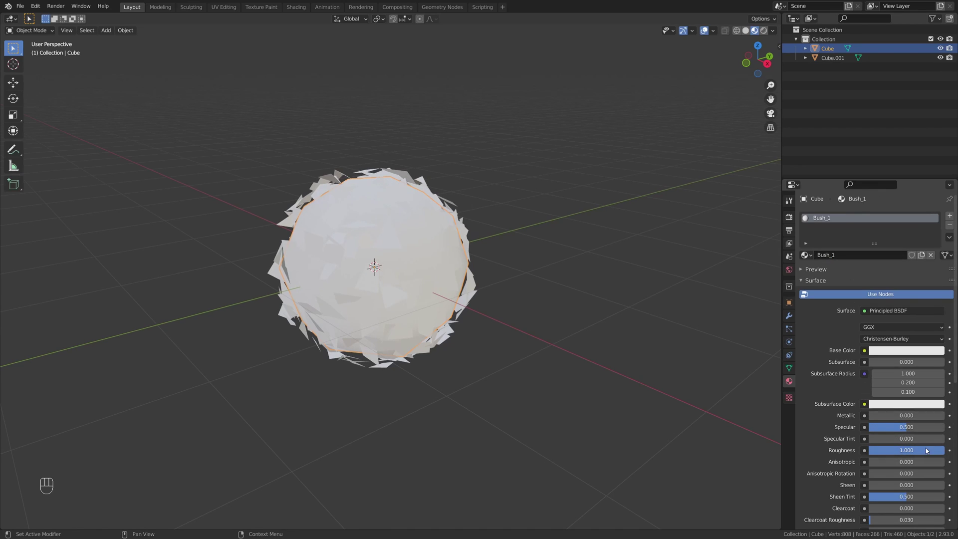
pyautogui.click(901, 351)
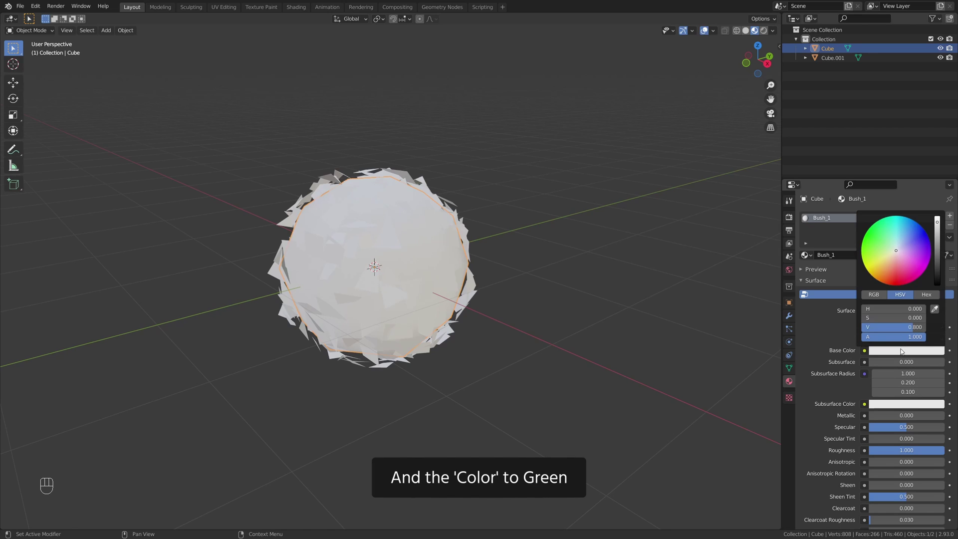
pyautogui.moveTo(893, 263); pyautogui.dragTo(877, 247)
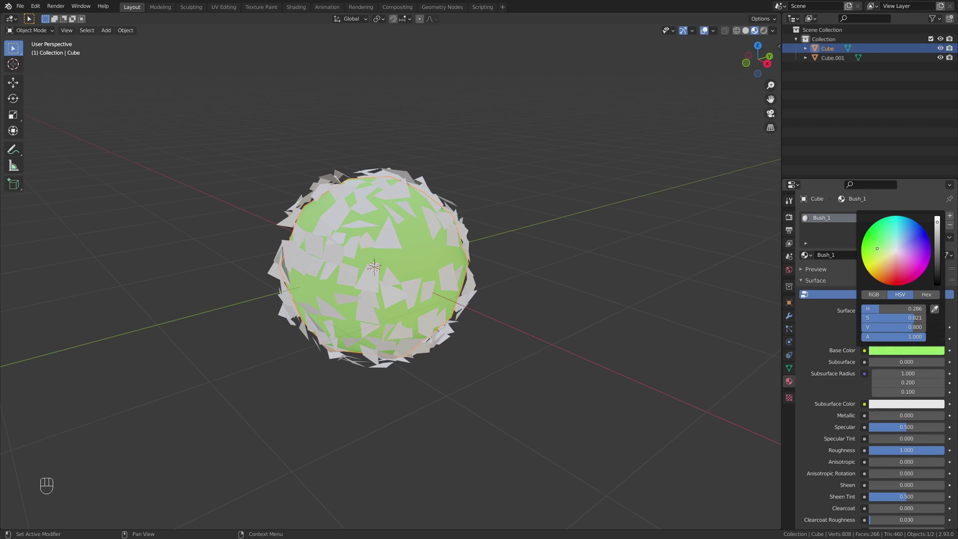
pyautogui.scroll(-3, 878, 245)
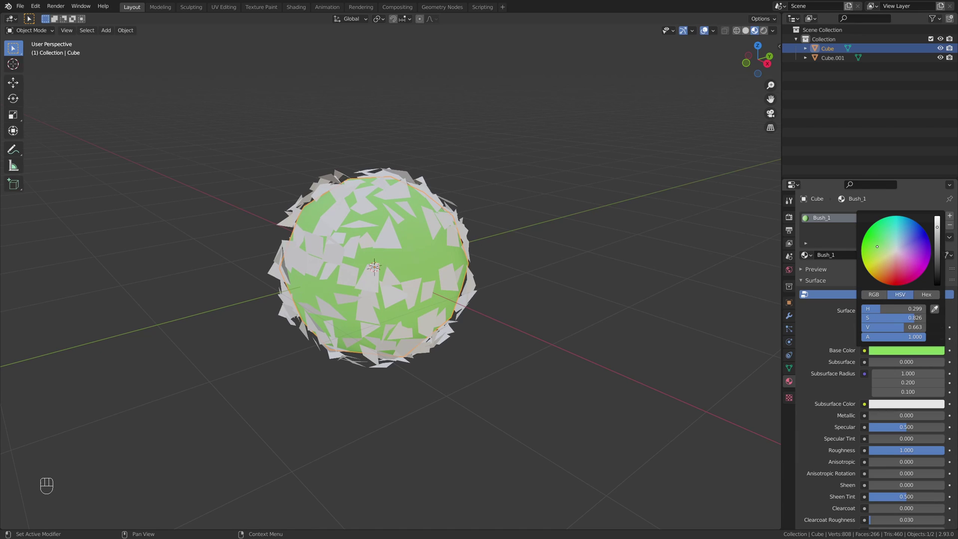
pyautogui.click(919, 294)
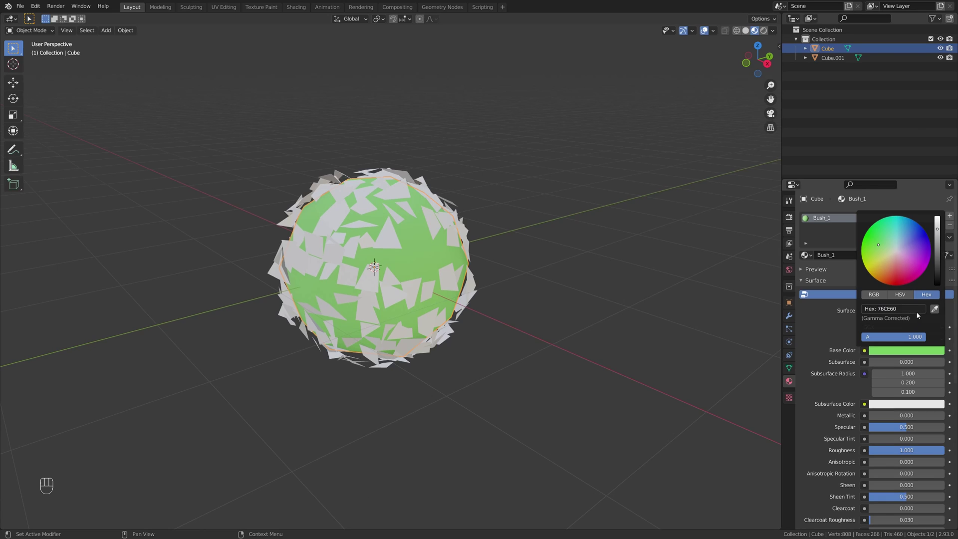
pyautogui.click(911, 295)
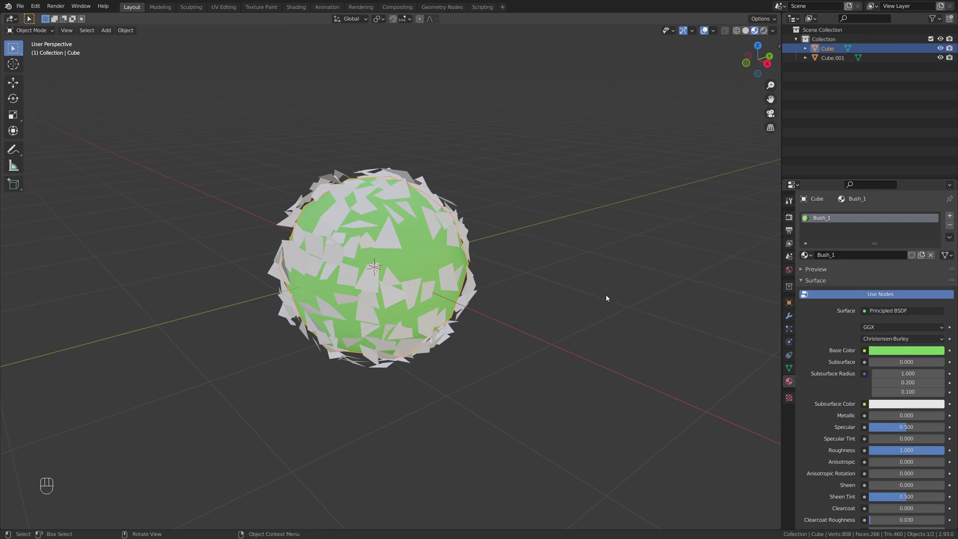
pyautogui.click(446, 217)
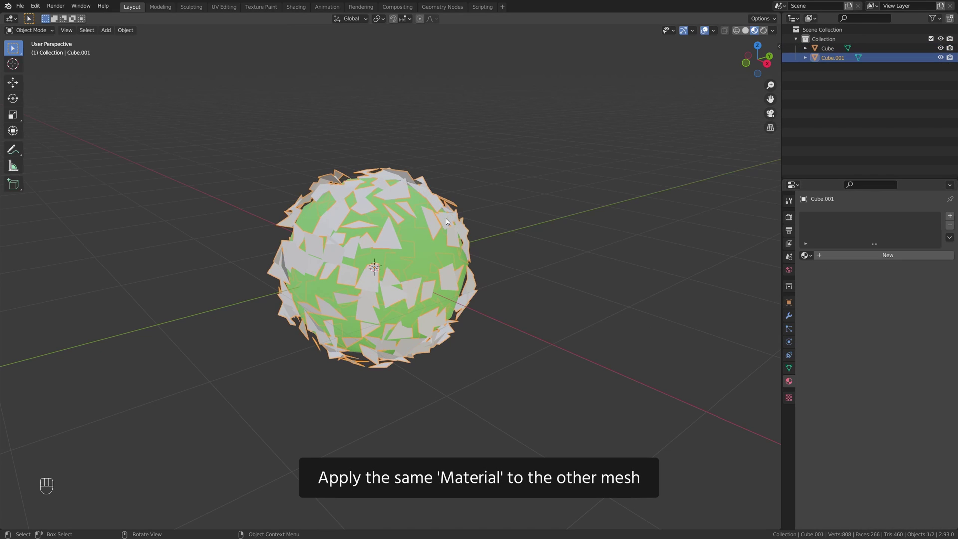
# - Assign the Bush_1 material to the leaf shell and enter Edit Mode on it
pyautogui.click(807, 255)
pyautogui.click(830, 270)
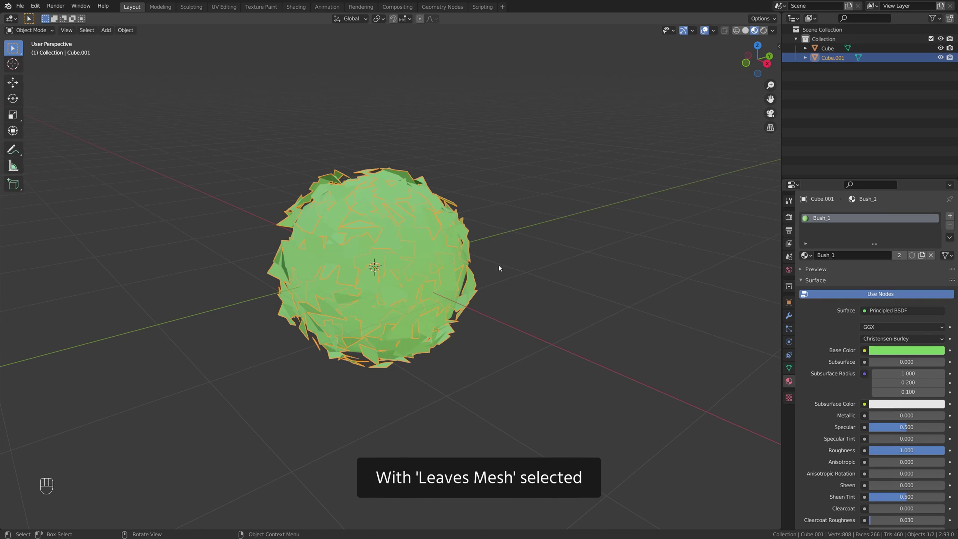
pyautogui.press('g')
pyautogui.rightClick(513, 263)
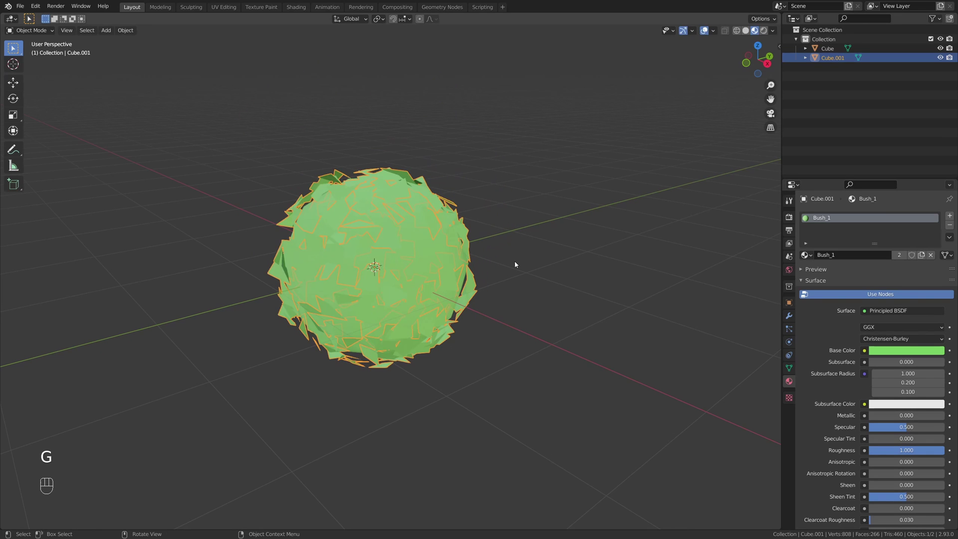
pyautogui.press('Tab')
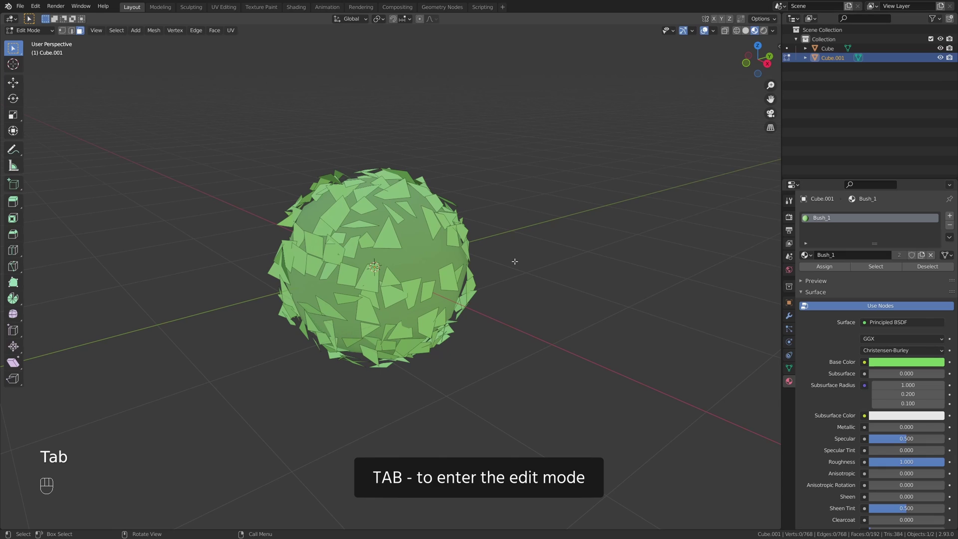
# - Deselect all, then randomly select leaf faces with ratio 0.401 and seed 3
pyautogui.hotkey('alt', 'a')
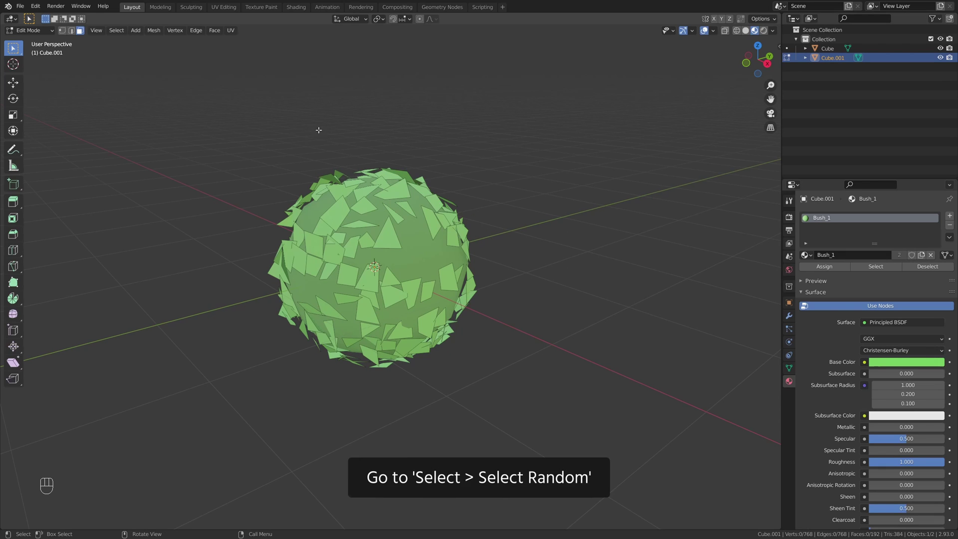
pyautogui.click(117, 31)
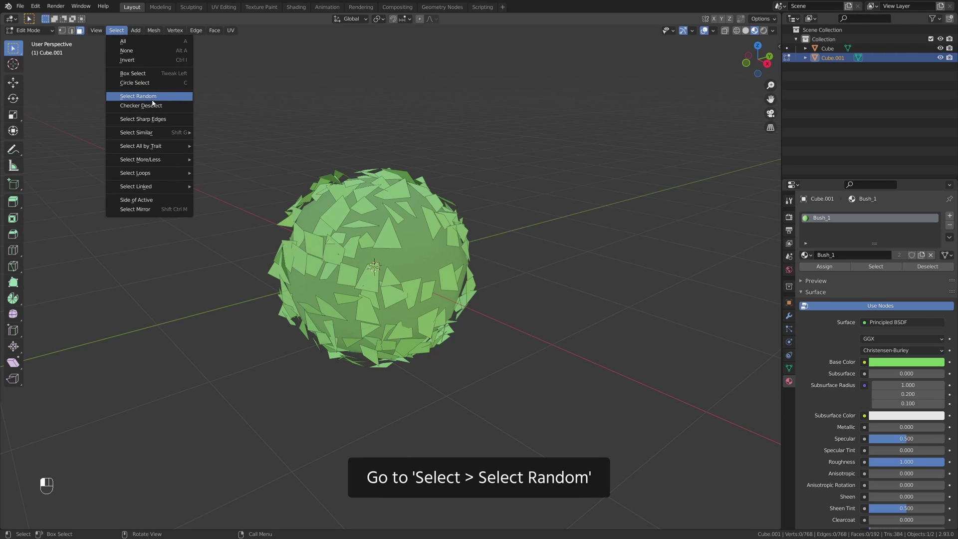
pyautogui.click(151, 96)
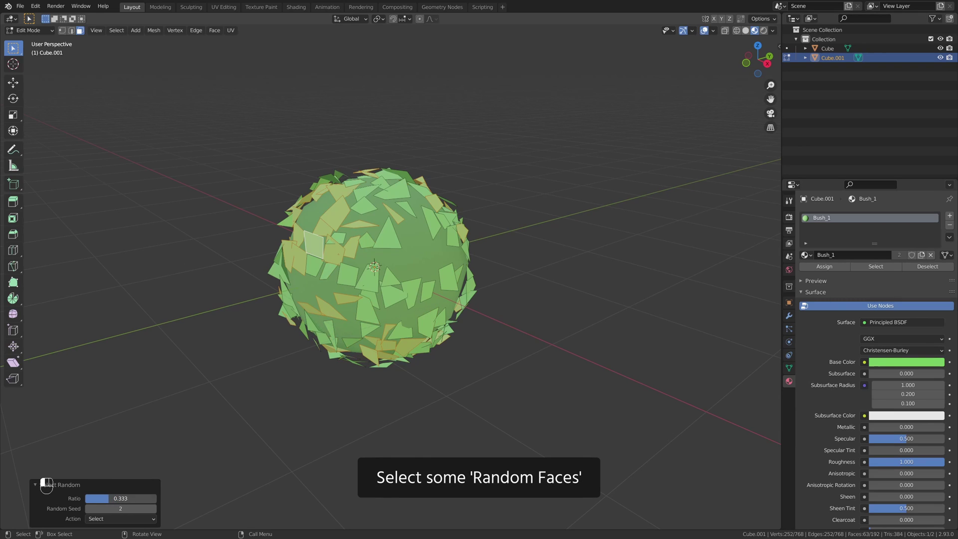
pyautogui.moveTo(112, 498); pyautogui.dragTo(190, 488)
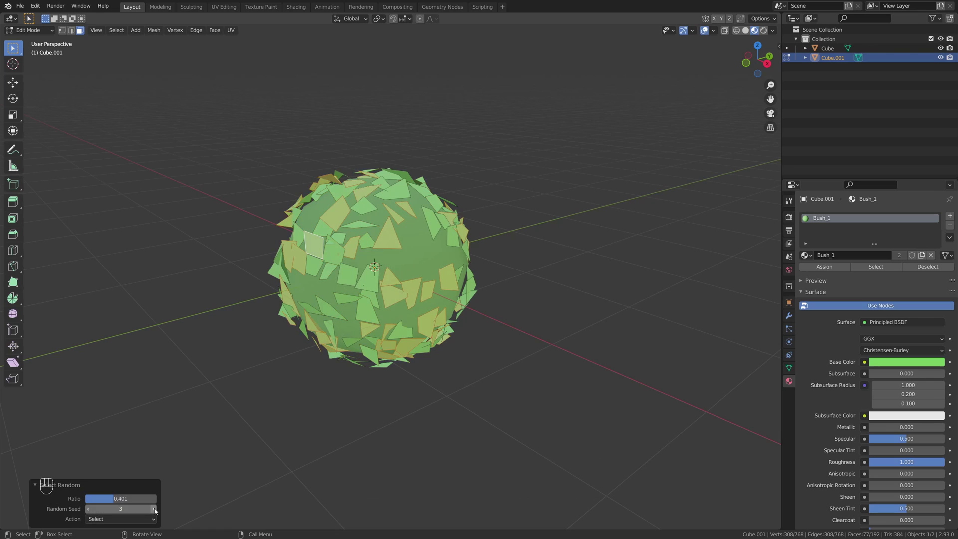
# - Assign a new Bush_2 copy of Bush_1 to the selected faces and leave Edit Mode
pyautogui.click(949, 216)
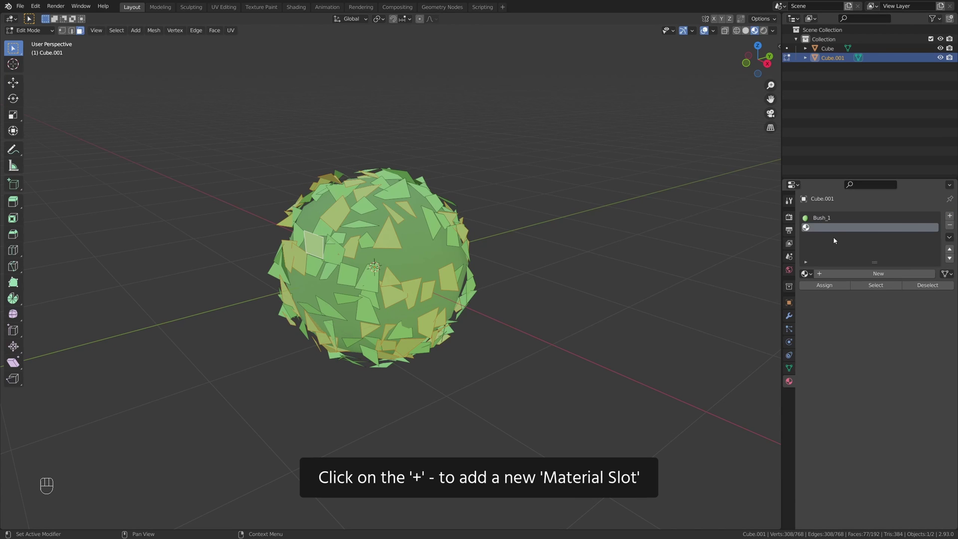
pyautogui.click(805, 274)
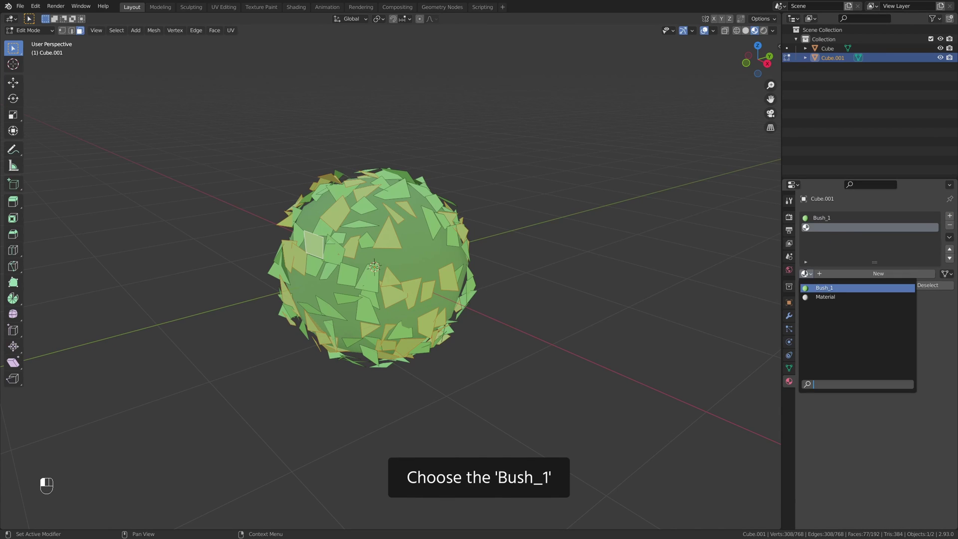
pyautogui.click(830, 287)
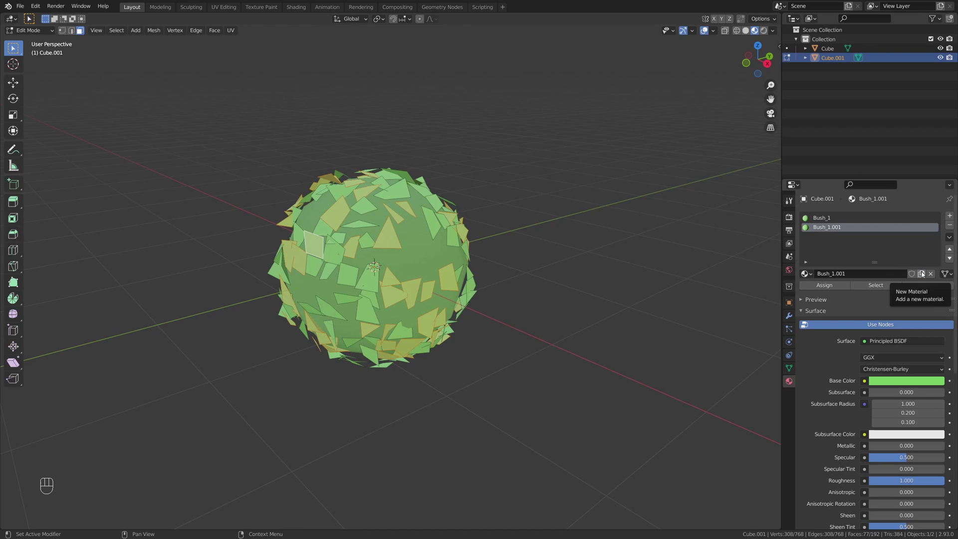
pyautogui.click(921, 274)
pyautogui.doubleClick(846, 274)
pyautogui.write('2')
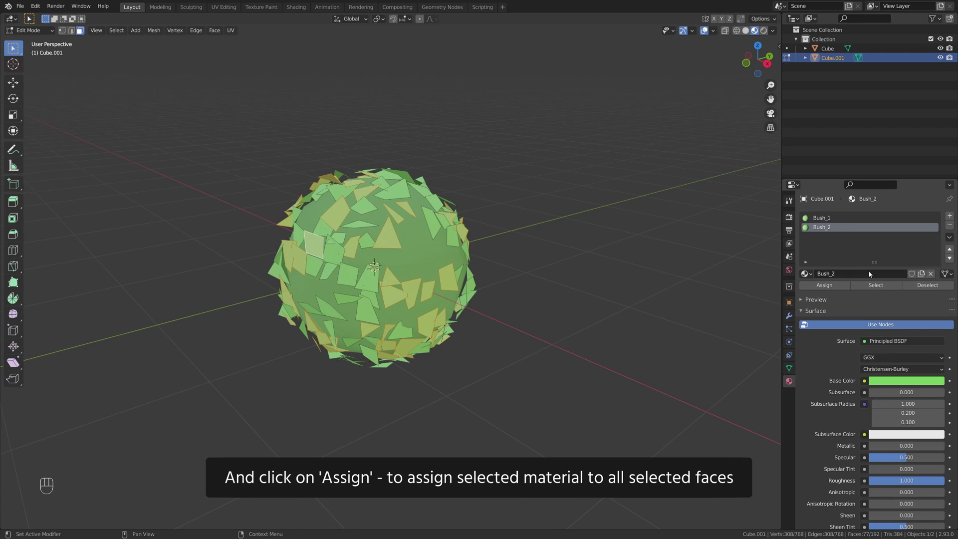
pyautogui.click(830, 287)
pyautogui.press('Tab')
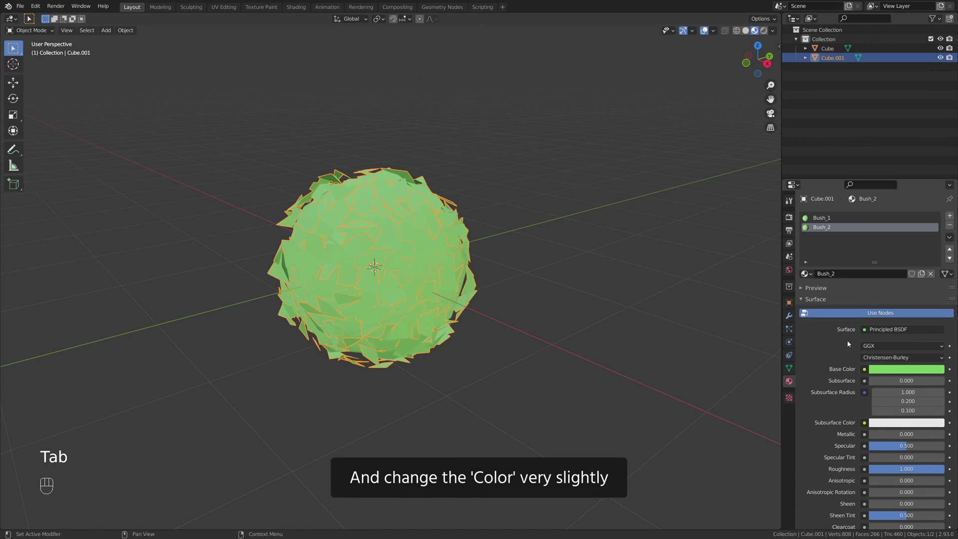
# - Shift the Bush_2 base colour hue from 0.258 to 0.289, a lighter green (#89CE60)
pyautogui.click(898, 369)
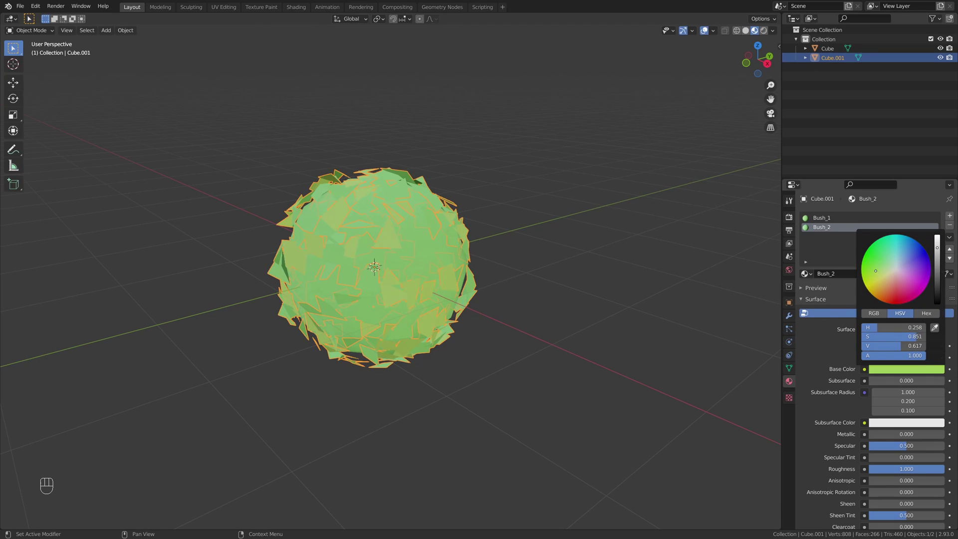
pyautogui.click(529, 276)
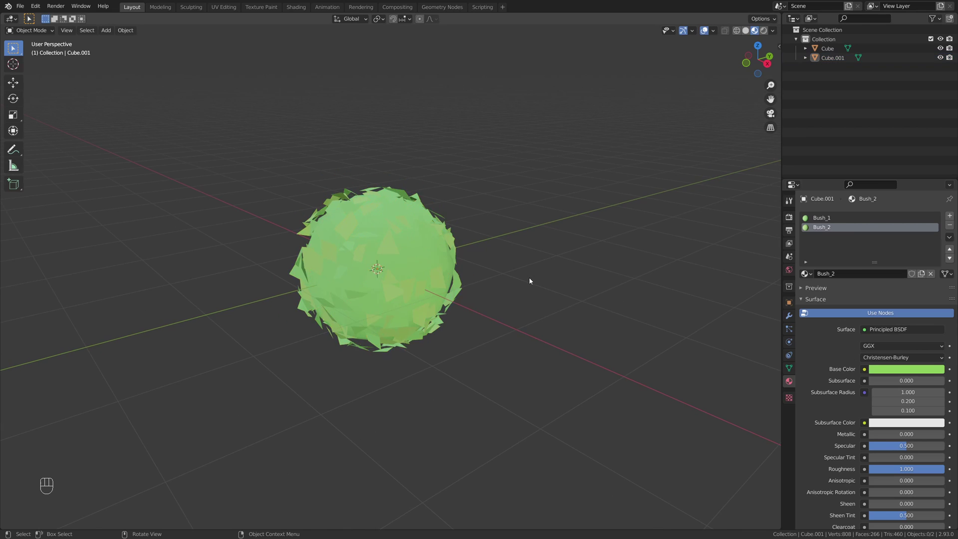
pyautogui.moveTo(528, 277)
pyautogui.mouseDown(button='middle')
pyautogui.moveTo(377, 273)
pyautogui.moveTo(489, 270)
pyautogui.mouseUp(button='middle')
pyautogui.click(897, 369)
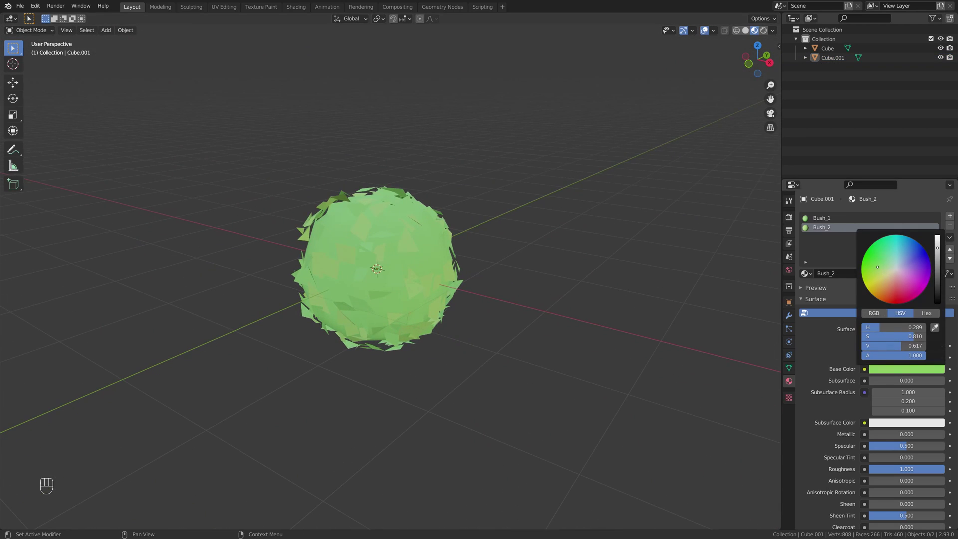
pyautogui.moveTo(571, 299); pyautogui.dragTo(447, 302, button='middle')
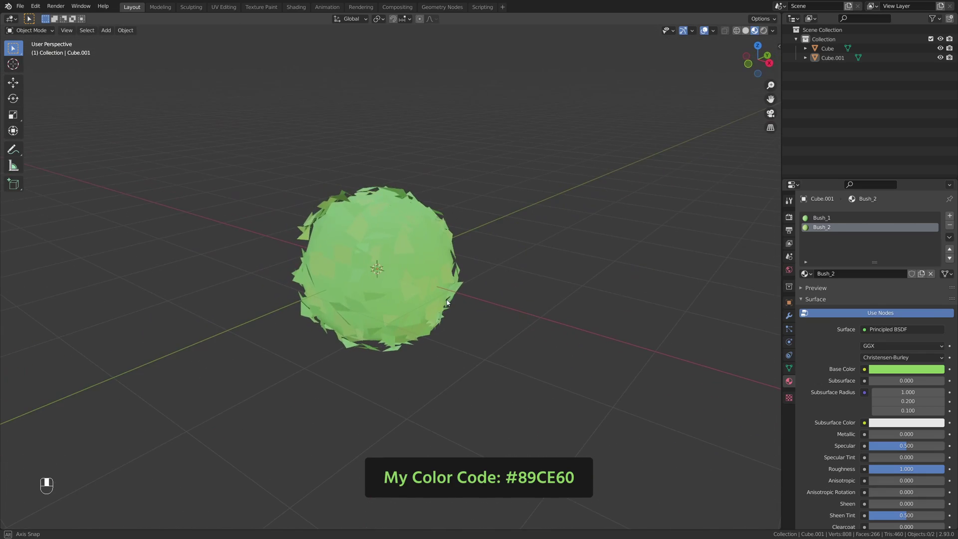
pyautogui.moveTo(447, 302)
pyautogui.mouseDown(button='middle')
pyautogui.moveTo(437, 328)
pyautogui.moveTo(405, 303)
pyautogui.mouseUp(button='middle')
pyautogui.scroll(3, 405, 304)
pyautogui.scroll(2, 396, 296)
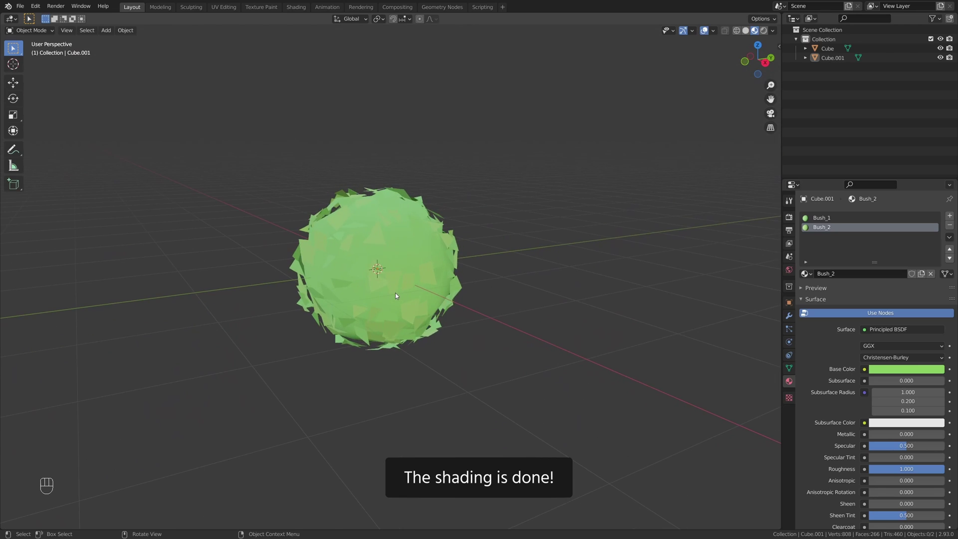
# - Scale the second bush mesh, Cube.001, down to about 0.99
pyautogui.click(450, 304)
pyautogui.press('s')
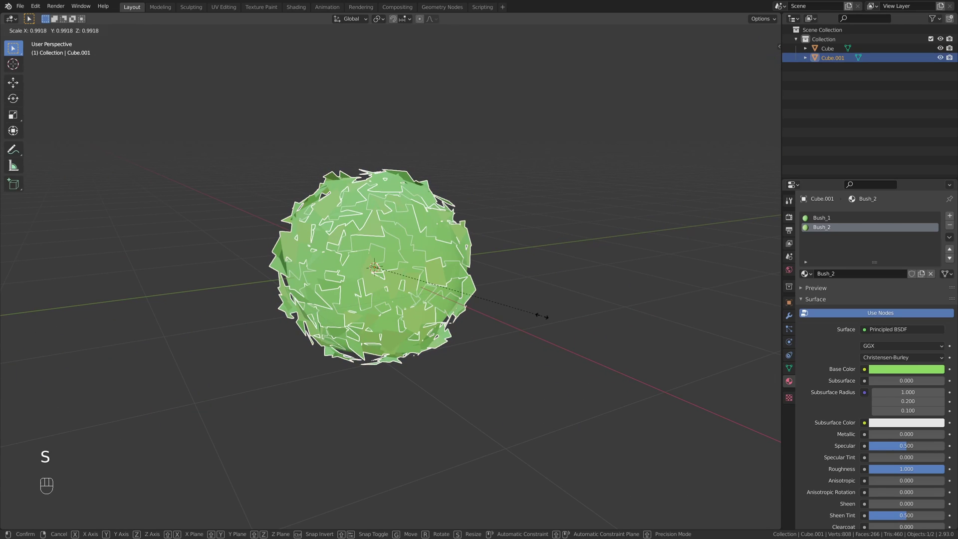
pyautogui.click(537, 319)
pyautogui.click(507, 362)
pyautogui.moveTo(436, 282)
pyautogui.mouseDown(button='middle')
pyautogui.moveTo(419, 304)
pyautogui.moveTo(483, 233)
pyautogui.mouseUp(button='middle')
# - Select both bush meshes and join them with Ctrl+J
pyautogui.click(460, 231)
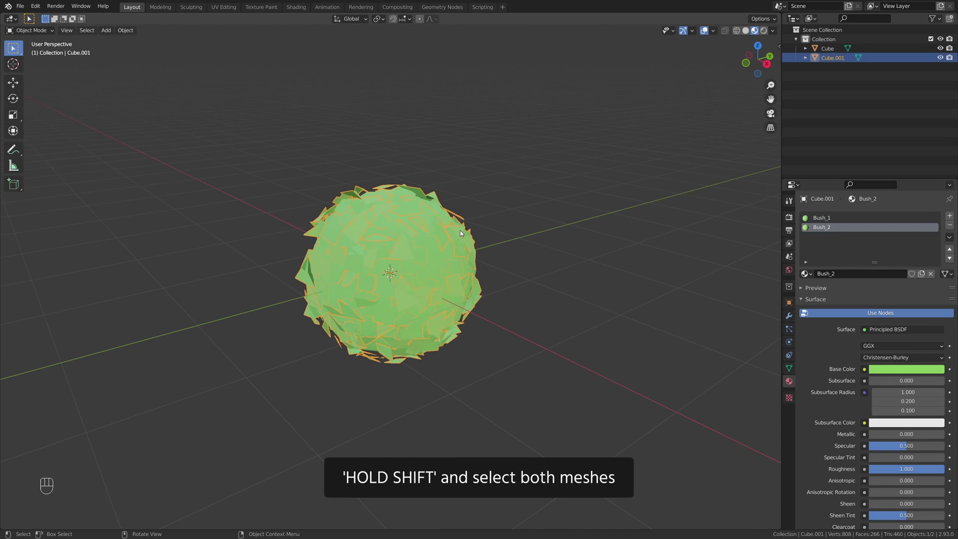
pyautogui.press('shift')
pyautogui.keyDown('shift'); pyautogui.click(428, 240); pyautogui.keyUp('shift')
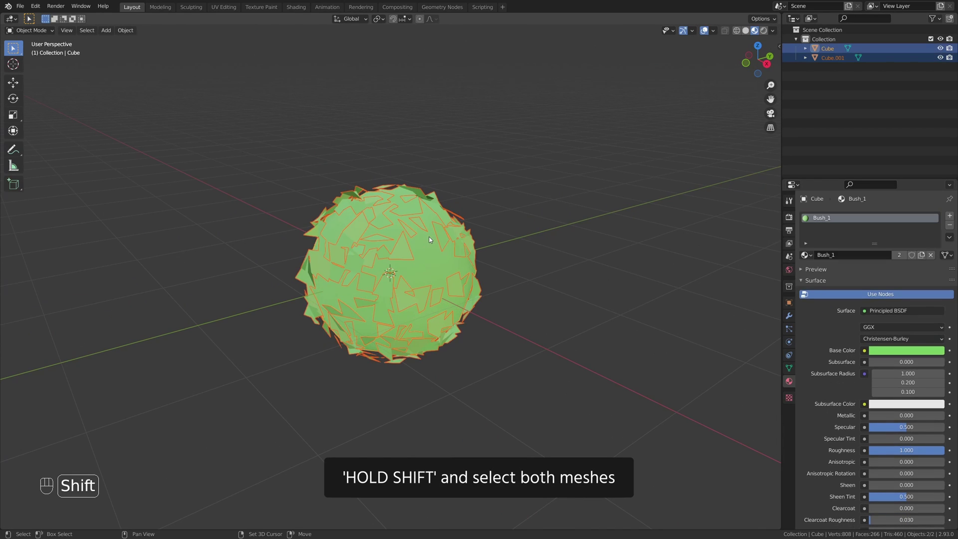
pyautogui.hotkey('ctrl', 'j')
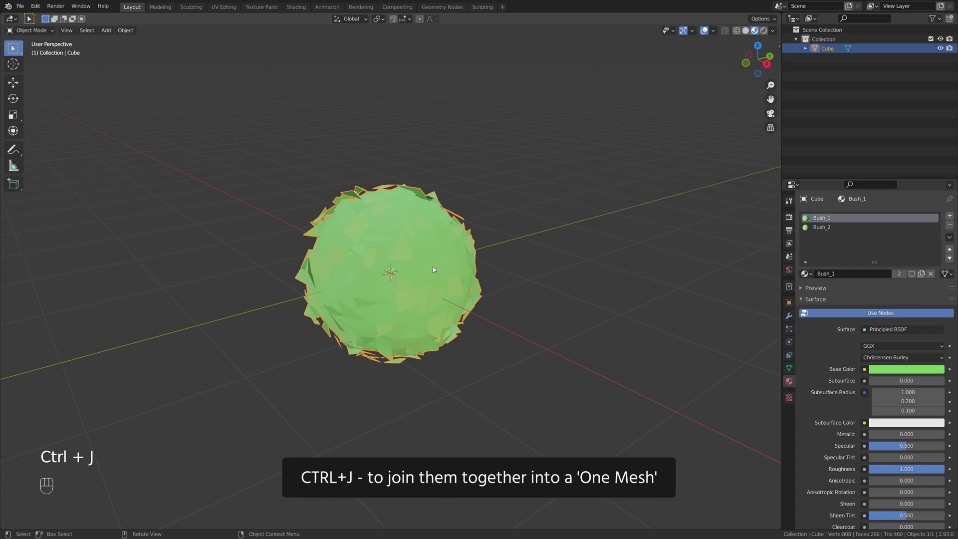
# - Test-move the joined bush twice, cancelling each time so it stays at the origin
pyautogui.click(570, 271)
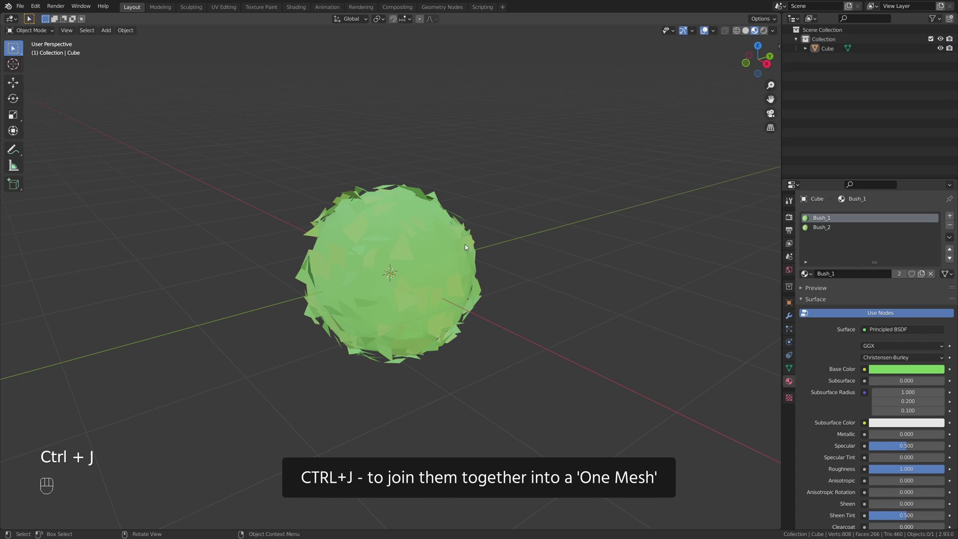
pyautogui.click(467, 247)
pyautogui.press('g')
pyautogui.rightClick(443, 255)
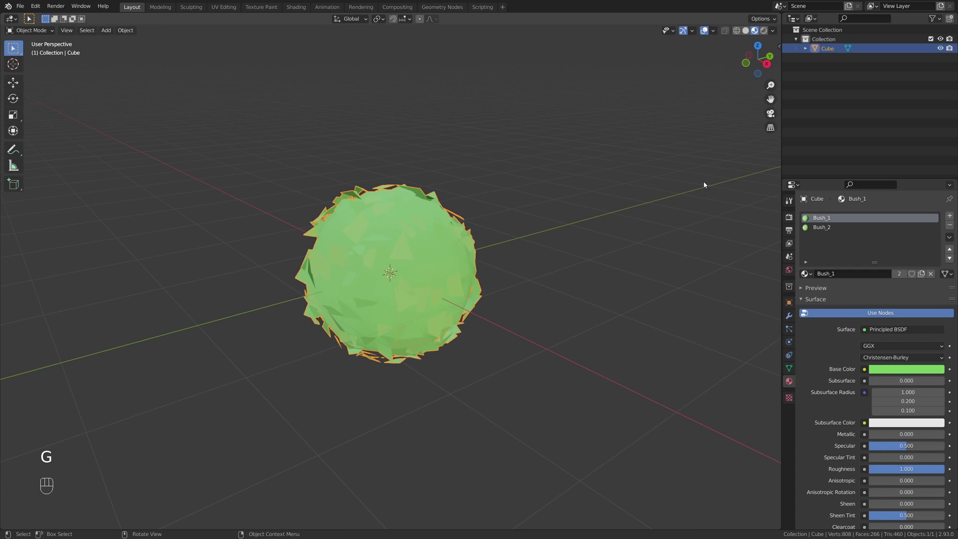
pyautogui.click(519, 252)
pyautogui.click(436, 267)
pyautogui.press('g')
pyautogui.rightClick(502, 219)
pyautogui.scroll(-2, 502, 219)
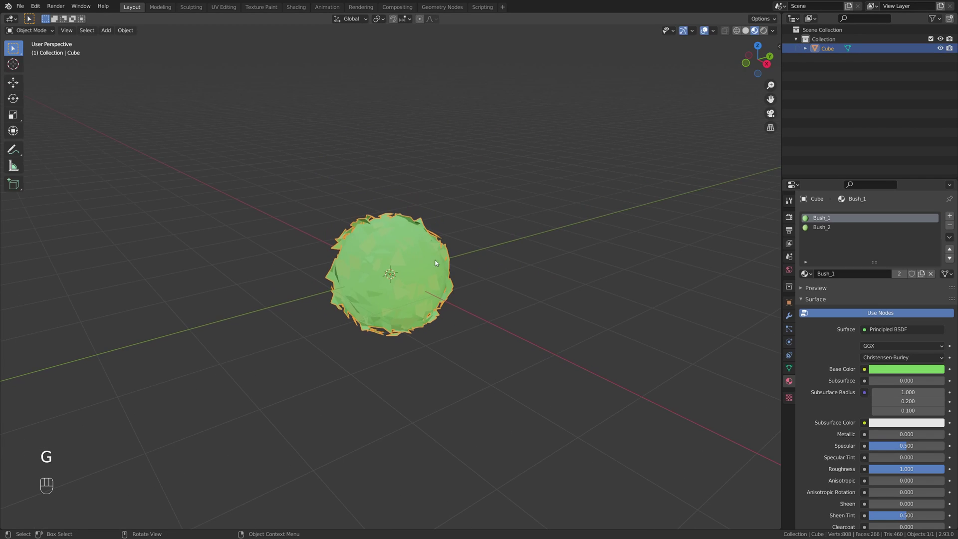
pyautogui.moveTo(502, 218); pyautogui.dragTo(451, 257, button='middle')
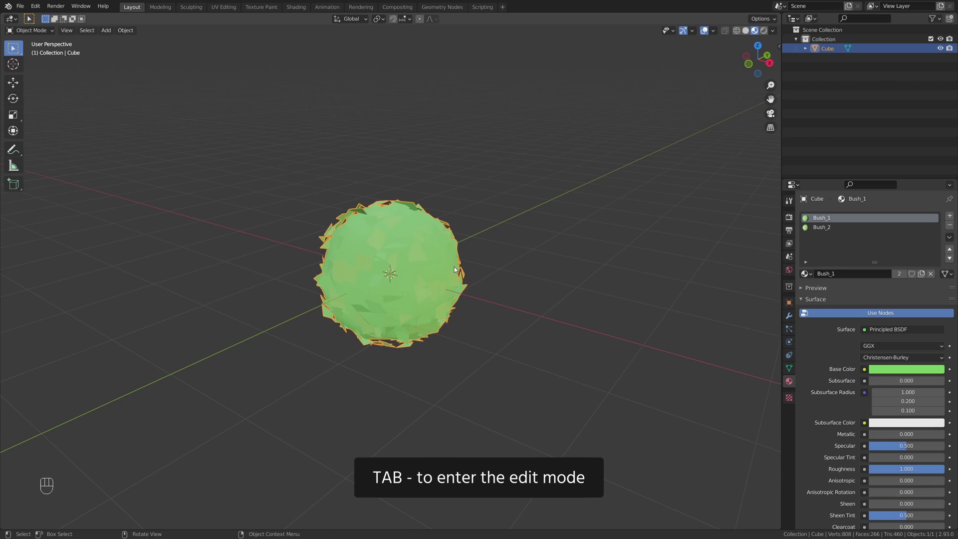
# - Select all of the joined bush's geometry and raise it 0.738 m along Z
pyautogui.press('Tab')
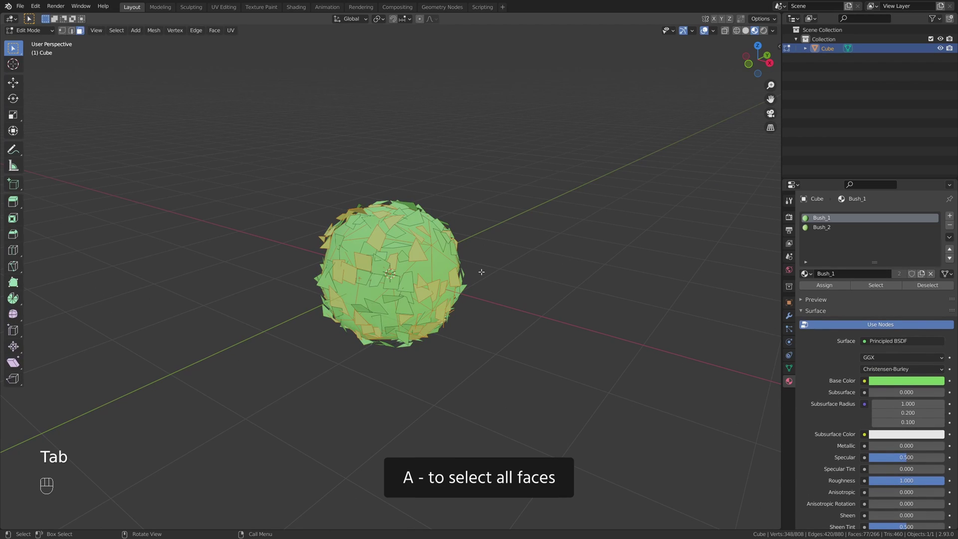
pyautogui.press('a')
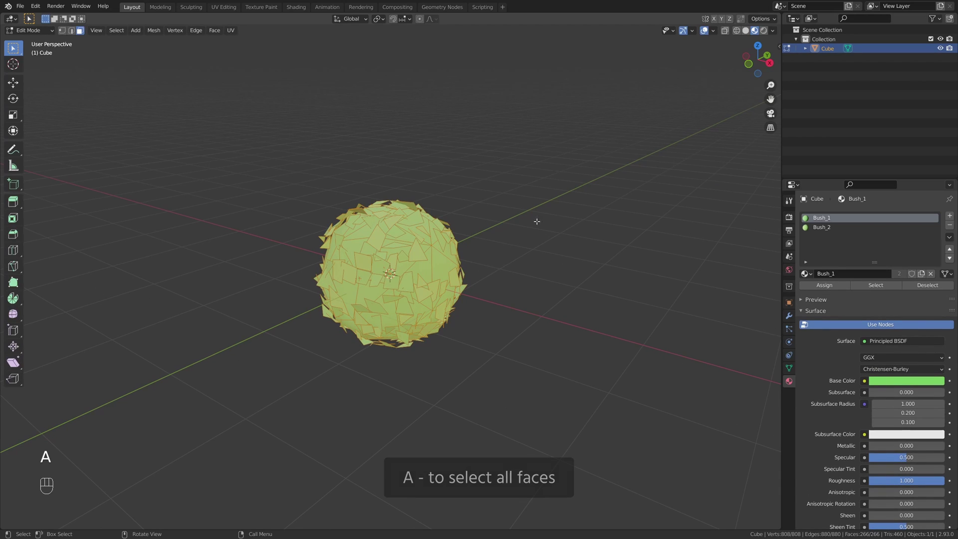
pyautogui.click(748, 65)
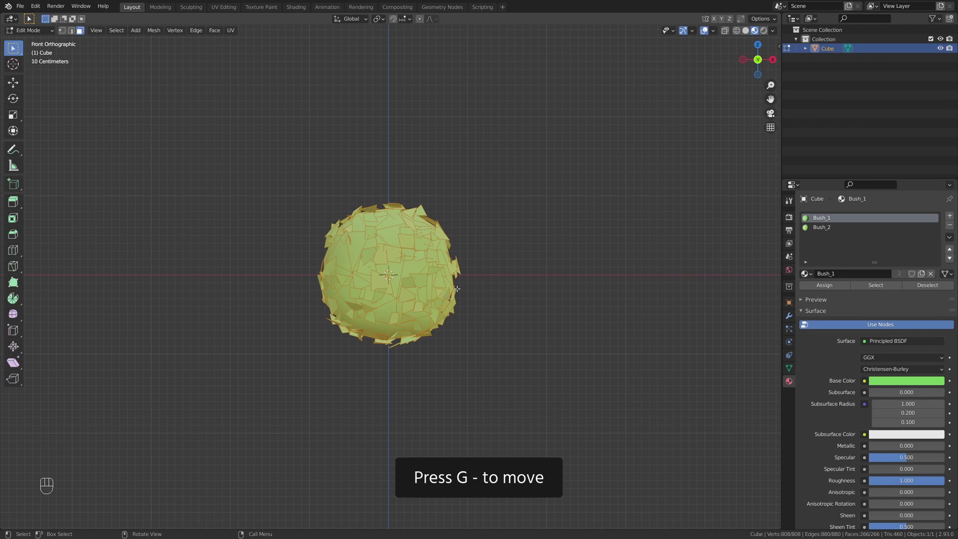
pyautogui.press('g')
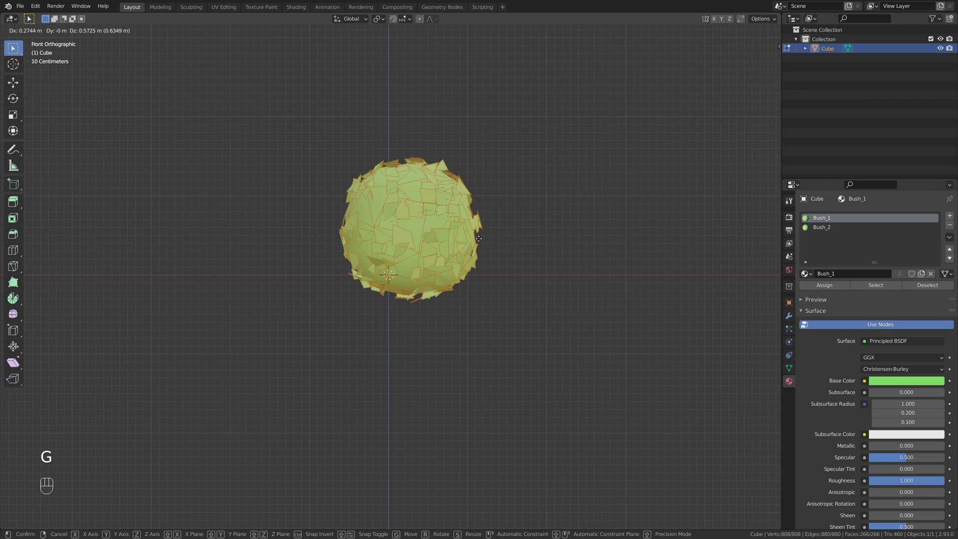
pyautogui.press('z')
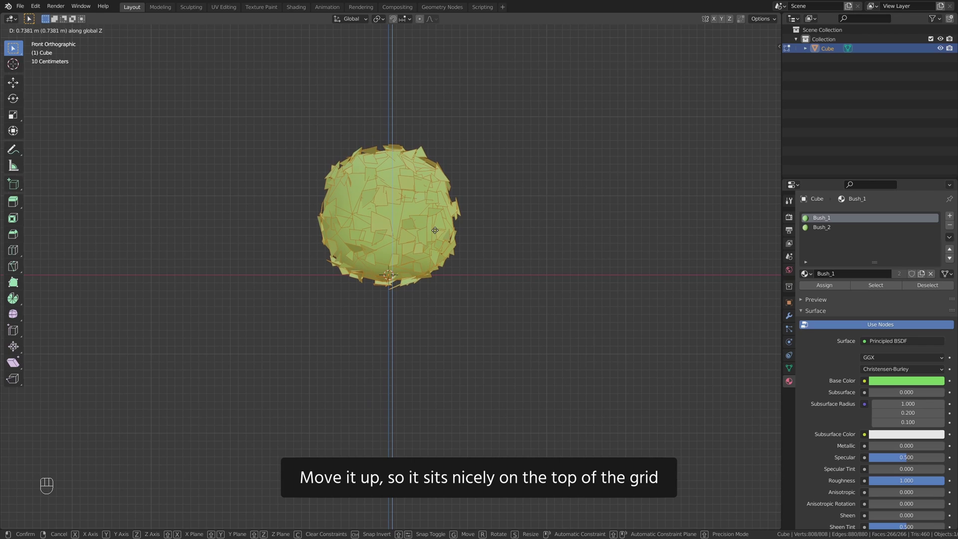
pyautogui.click(434, 230)
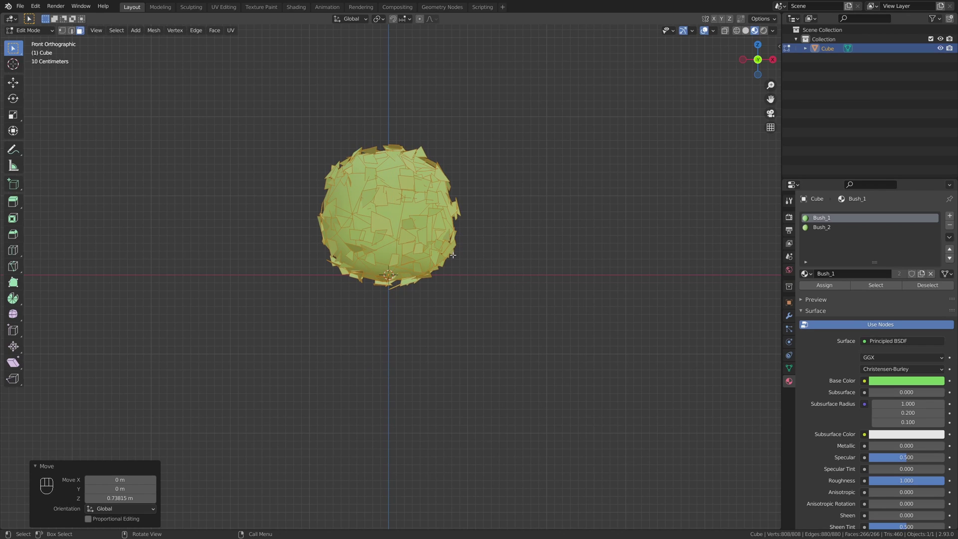
pyautogui.press('Tab')
pyautogui.moveTo(470, 227); pyautogui.dragTo(470, 253, button='middle')
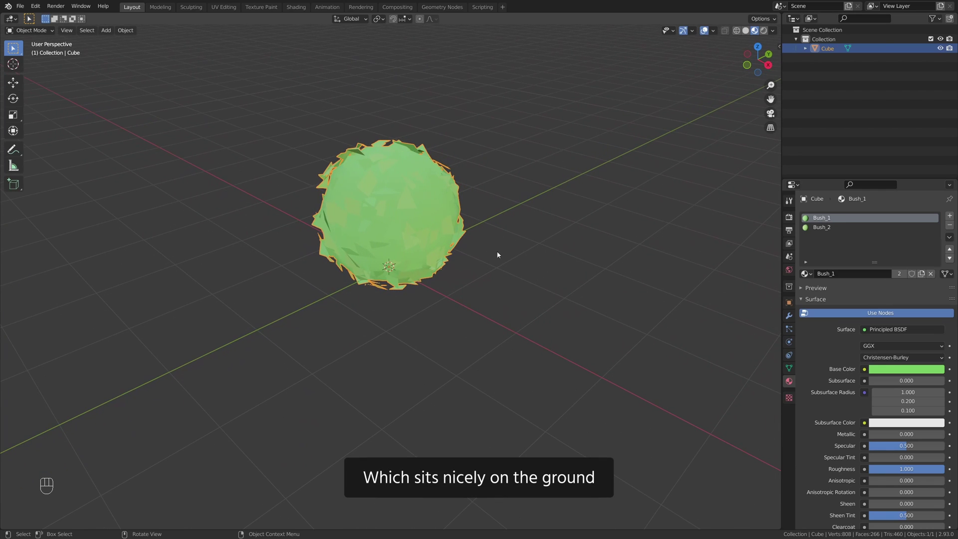
pyautogui.moveTo(459, 240)
pyautogui.mouseDown(button='middle')
pyautogui.moveTo(461, 295)
pyautogui.moveTo(454, 284)
pyautogui.mouseUp(button='middle')
pyautogui.click(462, 295)
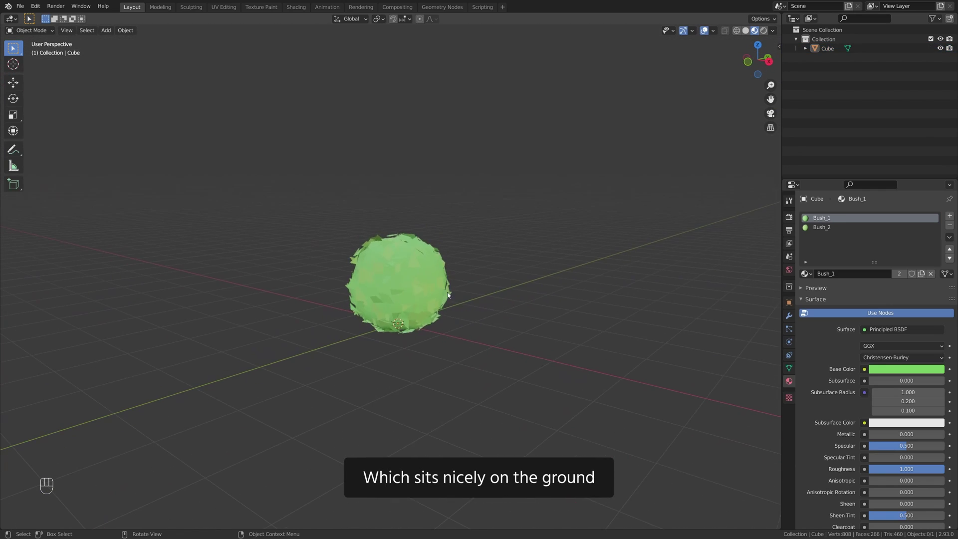
pyautogui.hotkey('shift', 'a')
pyautogui.click(487, 283)
pyautogui.press('s')
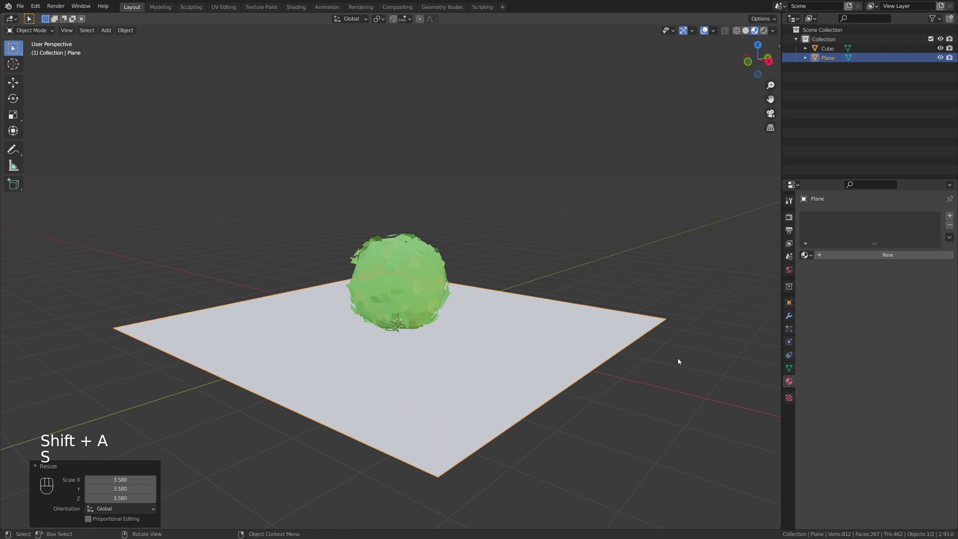
pyautogui.click(426, 336)
pyautogui.moveTo(425, 335)
pyautogui.mouseDown(button='middle')
pyautogui.moveTo(390, 329)
pyautogui.moveTo(529, 341)
pyautogui.moveTo(511, 357)
pyautogui.mouseUp(button='middle')
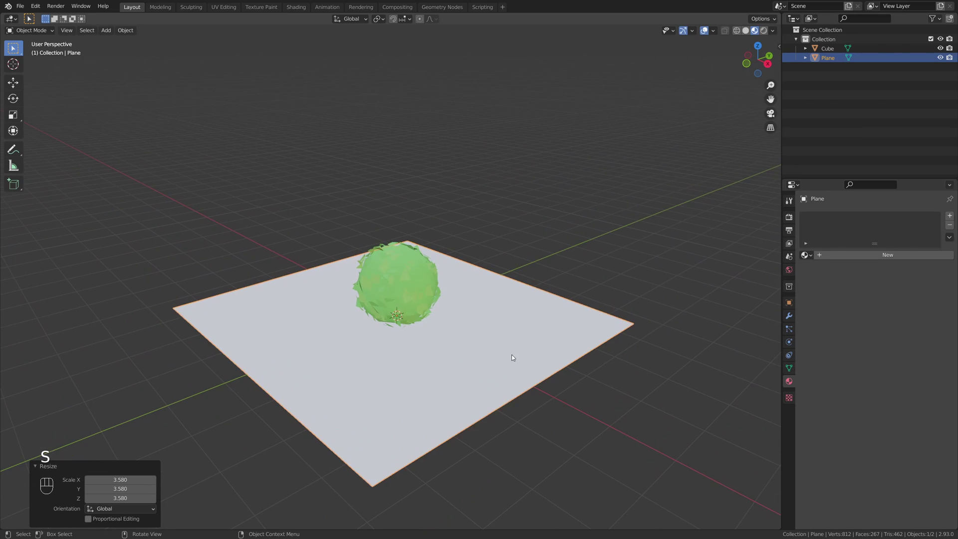
pyautogui.press('x')
pyautogui.click(528, 364)
pyautogui.scroll(2, 528, 361)
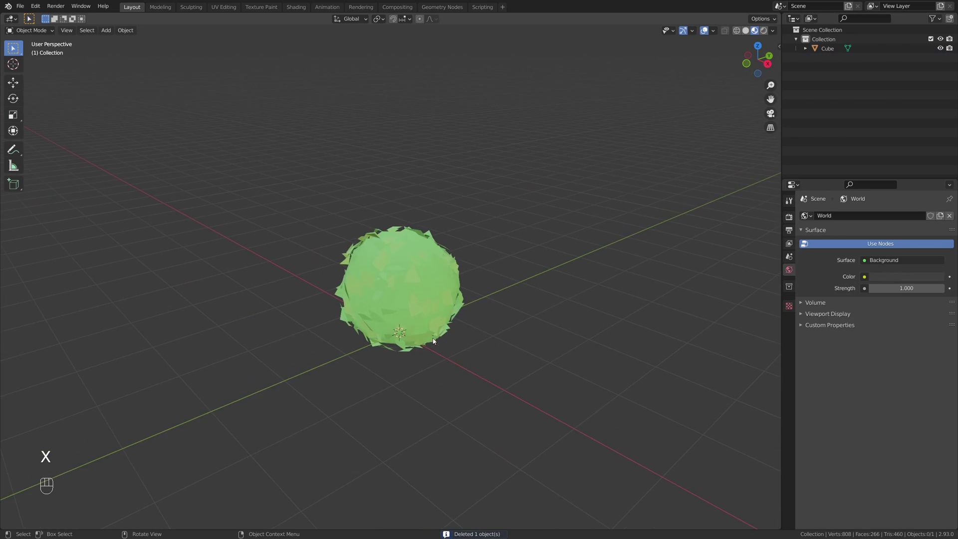
pyautogui.scroll(2, 437, 341)
pyautogui.scroll(-1, 430, 333)
# - Duplicate the bush, place the copy to the side, and stretch it taller
pyautogui.click(405, 301)
pyautogui.hotkey('shift', 'd')
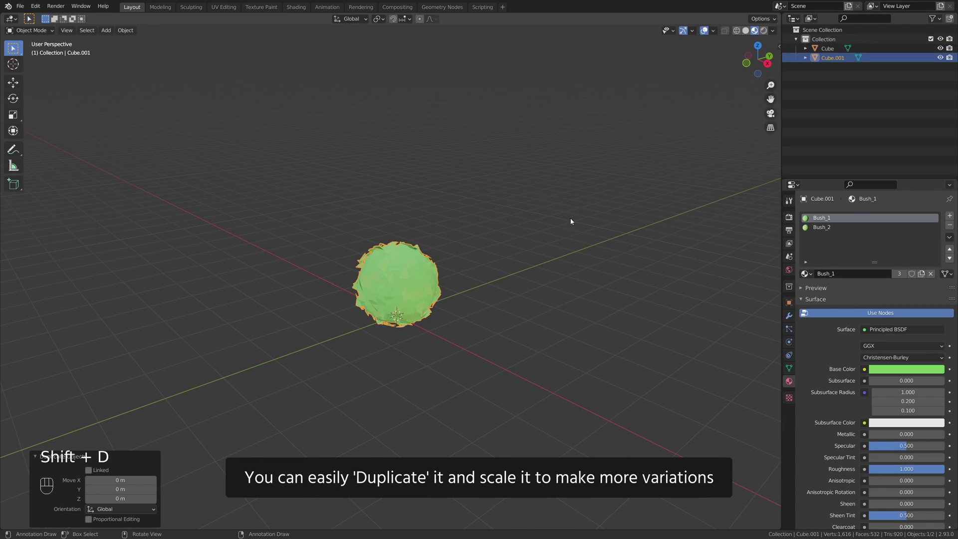
pyautogui.click(315, 344)
pyautogui.moveTo(315, 344); pyautogui.dragTo(451, 201, button='middle')
pyautogui.press('s')
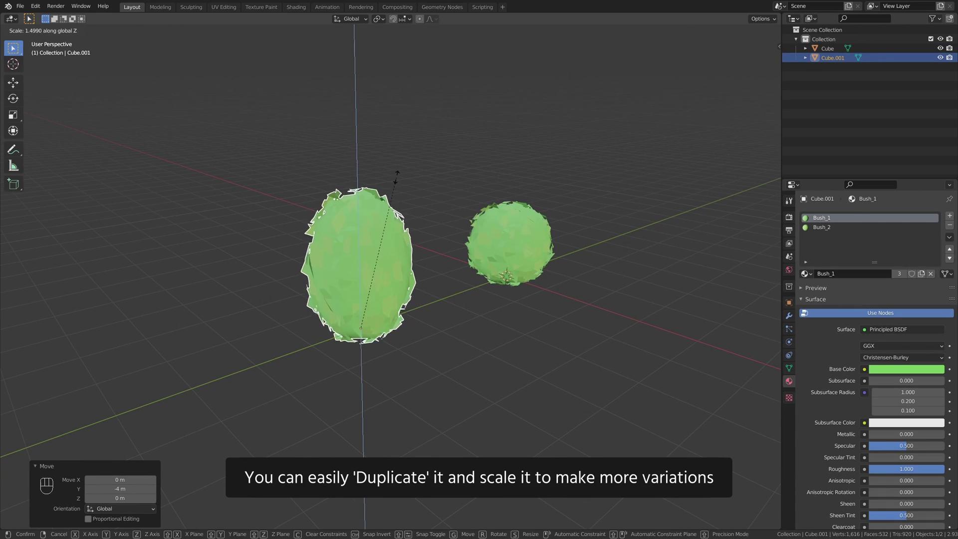
pyautogui.click(396, 177)
pyautogui.moveTo(396, 177); pyautogui.dragTo(524, 269, button='middle')
pyautogui.hotkey('shift', 'd')
pyautogui.click(532, 272)
# - Make third and fourth bush copies and place them on the grid
pyautogui.press('s')
pyautogui.press('s')
pyautogui.click(361, 276)
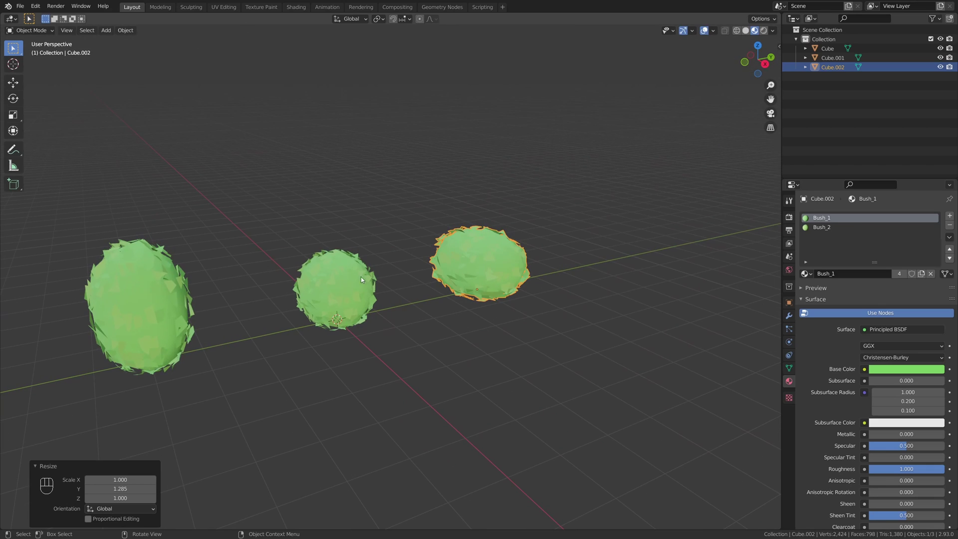
pyautogui.hotkey('shift', 'd')
pyautogui.click(462, 204)
pyautogui.scroll(3, 462, 204)
# - Stretch the fourth bush's geometry along Z into an egg shape in Edit Mode
pyautogui.press('Tab')
pyautogui.press('c')
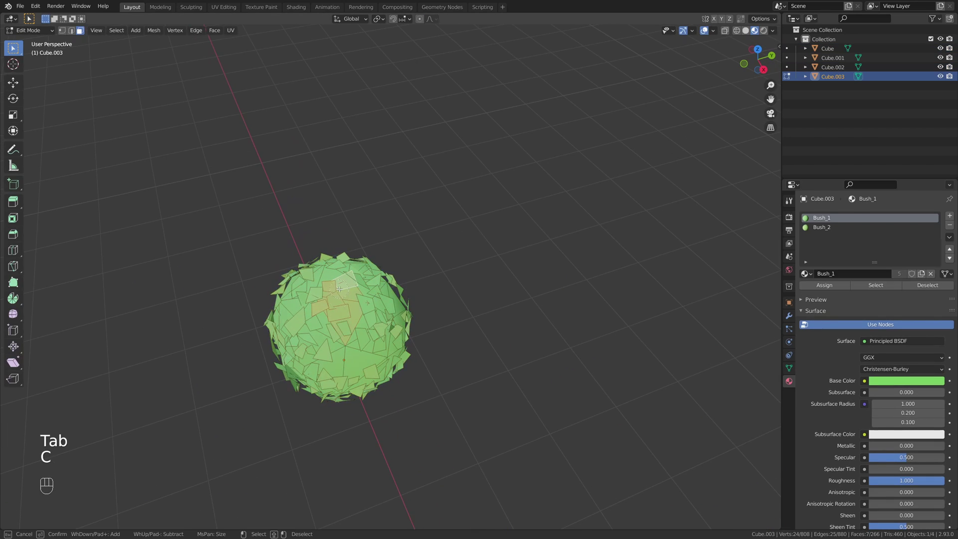
pyautogui.moveTo(424, 252); pyautogui.dragTo(449, 225, button='middle')
pyautogui.press('g')
pyautogui.rightClick(431, 28)
pyautogui.press('s')
pyautogui.press('z')
pyautogui.press('Tab')
pyautogui.press('Tab')
pyautogui.scroll(-5, 421, 269)
pyautogui.press('s')
pyautogui.press('Tab')
pyautogui.moveTo(421, 270)
pyautogui.keyDown('shift'); pyautogui.mouseDown(button='middle')
pyautogui.moveTo(432, 298)
pyautogui.moveTo(424, 250)
pyautogui.moveTo(445, 255)
pyautogui.mouseUp(button='middle'); pyautogui.keyUp('shift')
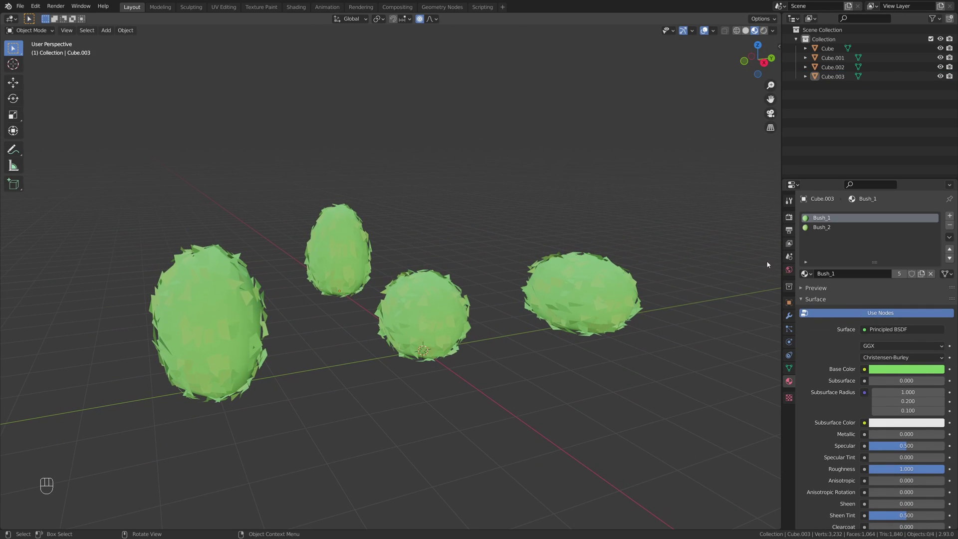
# - Enable ambient occlusion, lower its Factor, then switch it back off
pyautogui.click(788, 218)
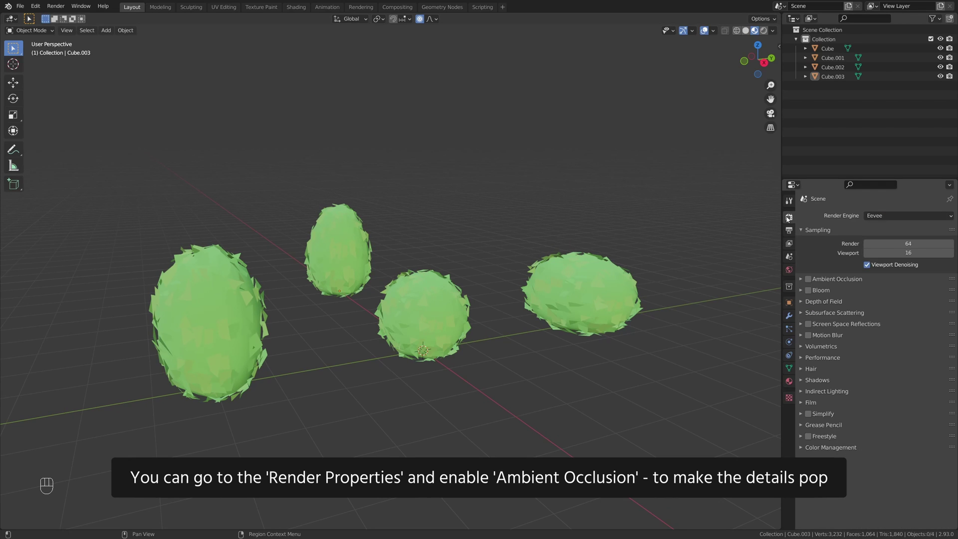
pyautogui.click(808, 278)
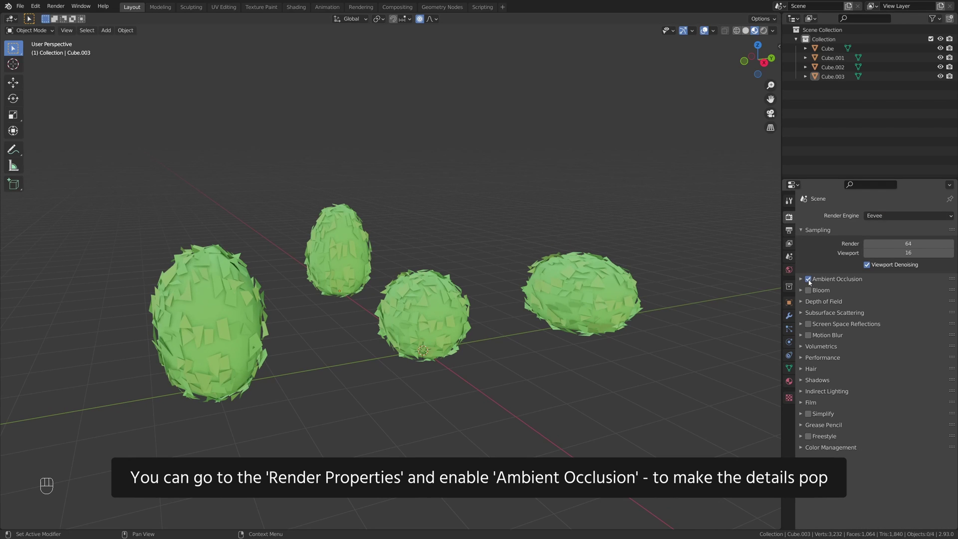
pyautogui.click(800, 279)
pyautogui.moveTo(935, 303); pyautogui.dragTo(888, 302)
pyautogui.moveTo(526, 371); pyautogui.dragTo(736, 290, button='middle')
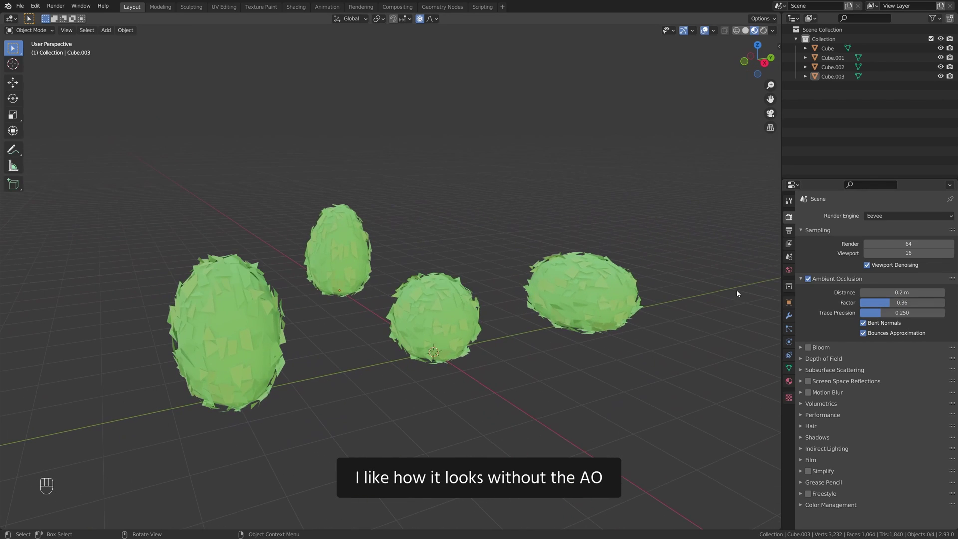
pyautogui.click(807, 278)
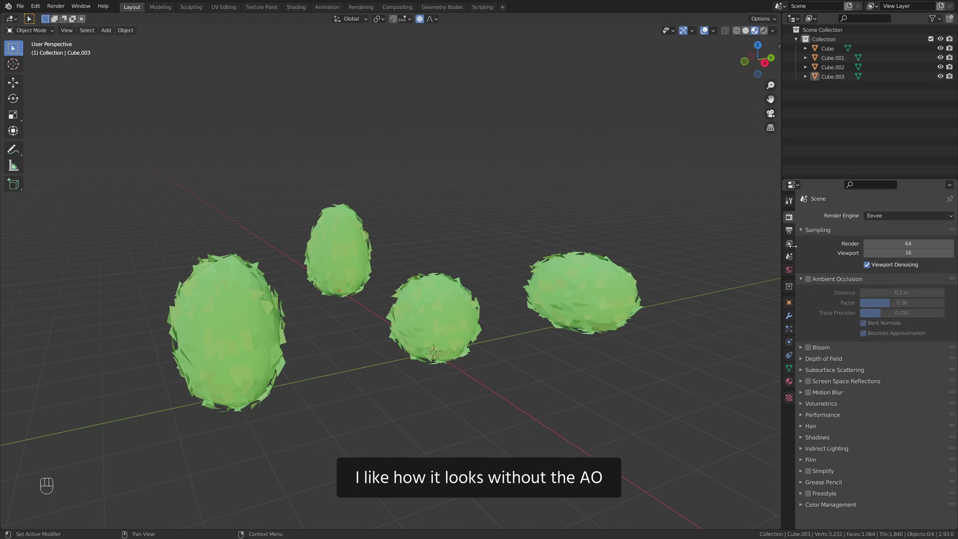
# - Return to the material settings and select the duplicate bush copies
pyautogui.click(789, 381)
pyautogui.keyDown('shift'); pyautogui.click(571, 308); pyautogui.keyUp('shift')
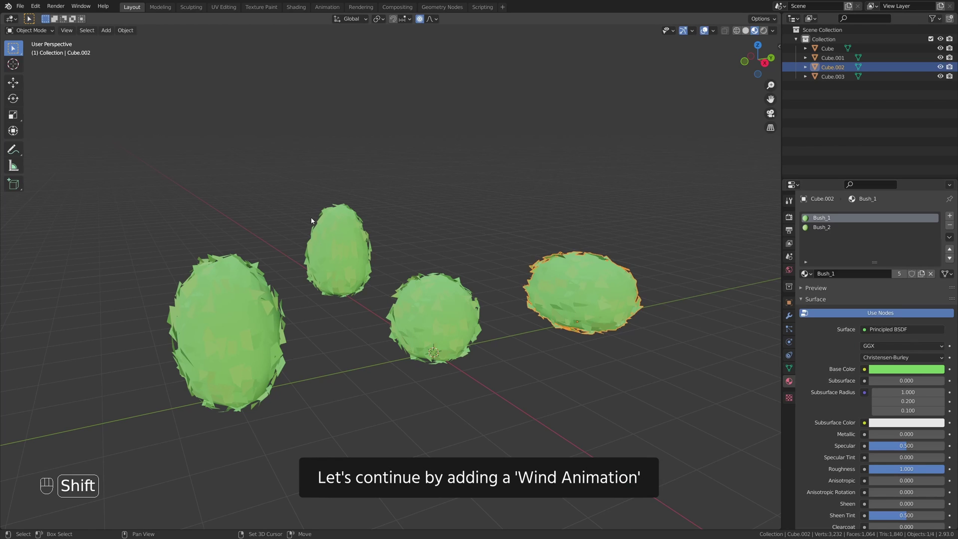
pyautogui.click(352, 356)
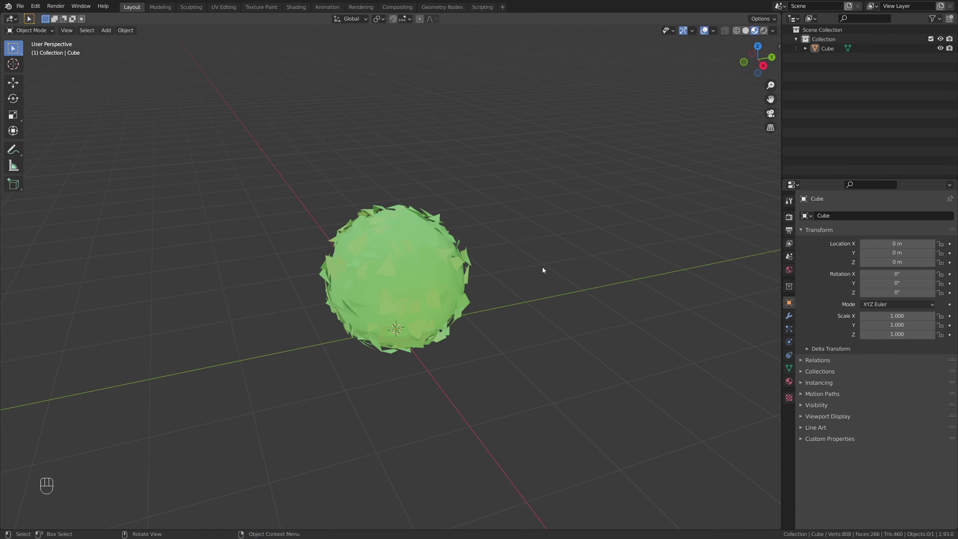
# - Switch to the Animation workspace and merge the 3D views into one taller viewport
pyautogui.click(329, 10)
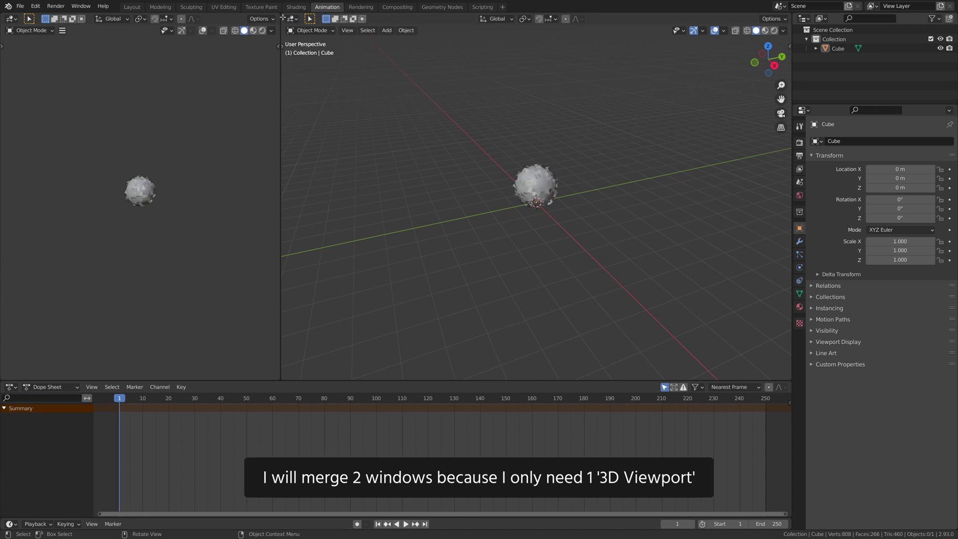
pyautogui.moveTo(276, 15); pyautogui.dragTo(274, 15)
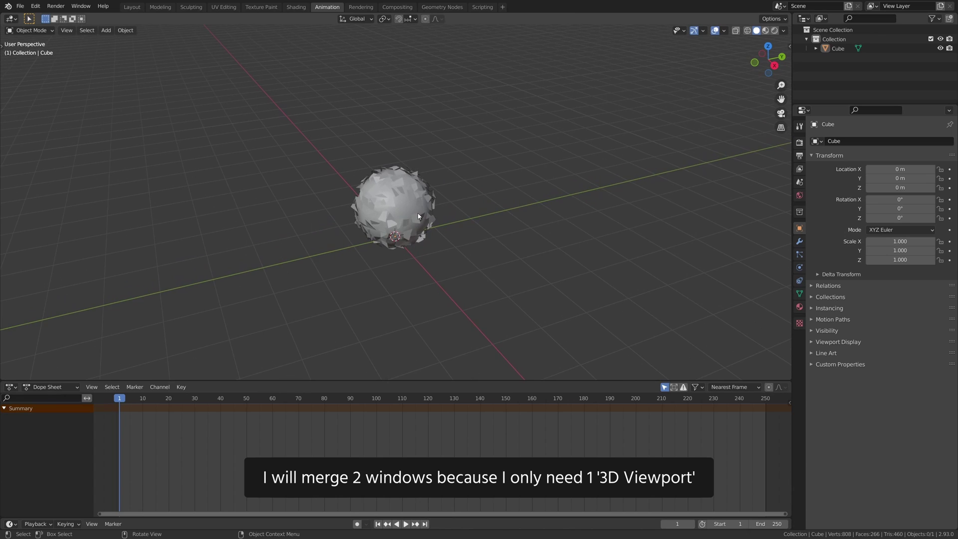
pyautogui.moveTo(418, 183); pyautogui.dragTo(416, 226, button='middle')
pyautogui.moveTo(285, 379); pyautogui.dragTo(286, 427)
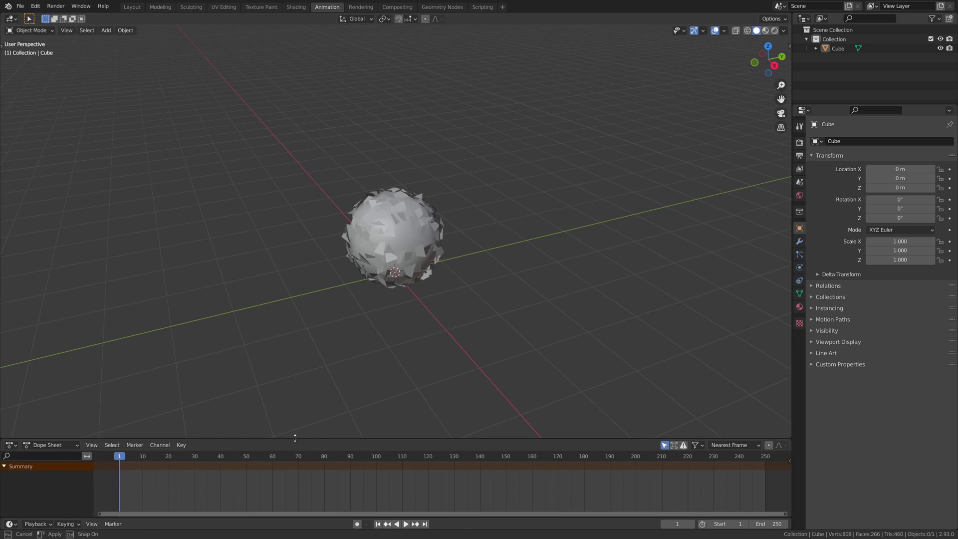
pyautogui.hotkey('shift', 'a')
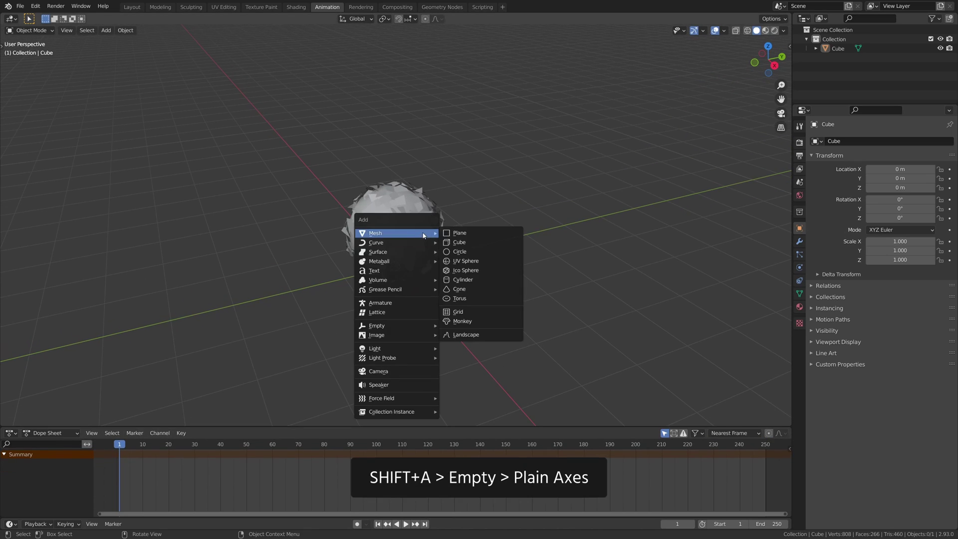
pyautogui.moveTo(377, 326)
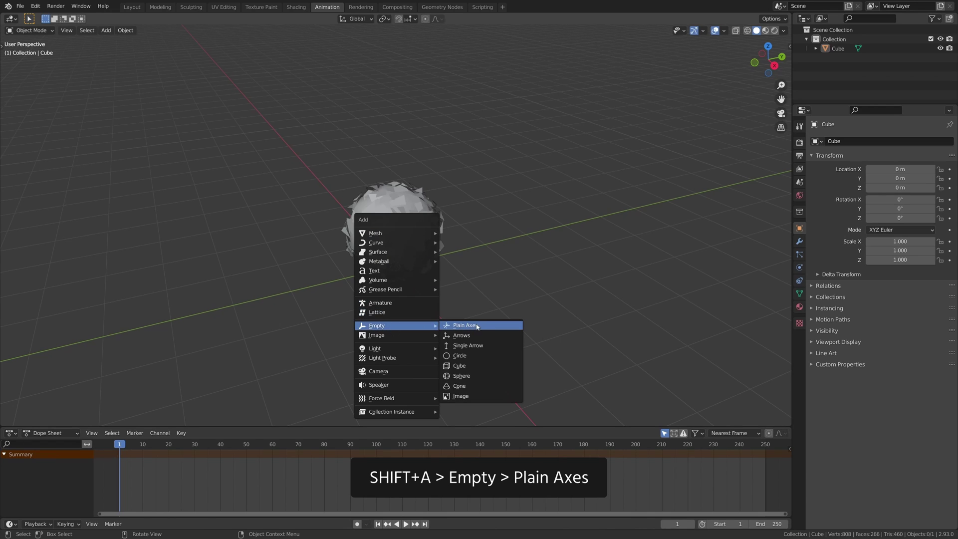
# - Add a Plain Axes empty at about (0.44, 2.28, 1.04) m and show the sidebar
pyautogui.click(483, 325)
pyautogui.press('g')
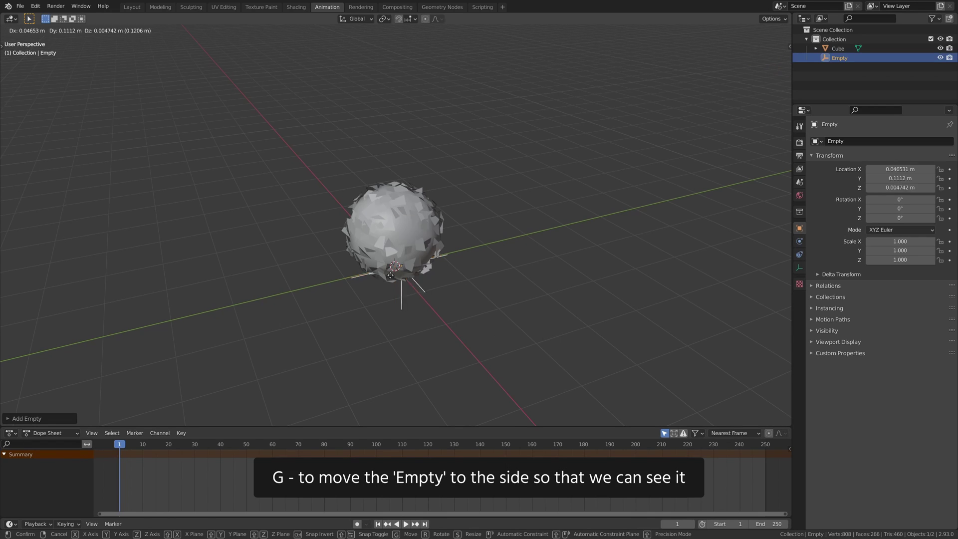
pyautogui.click(499, 216)
pyautogui.moveTo(499, 216); pyautogui.dragTo(492, 216, button='middle')
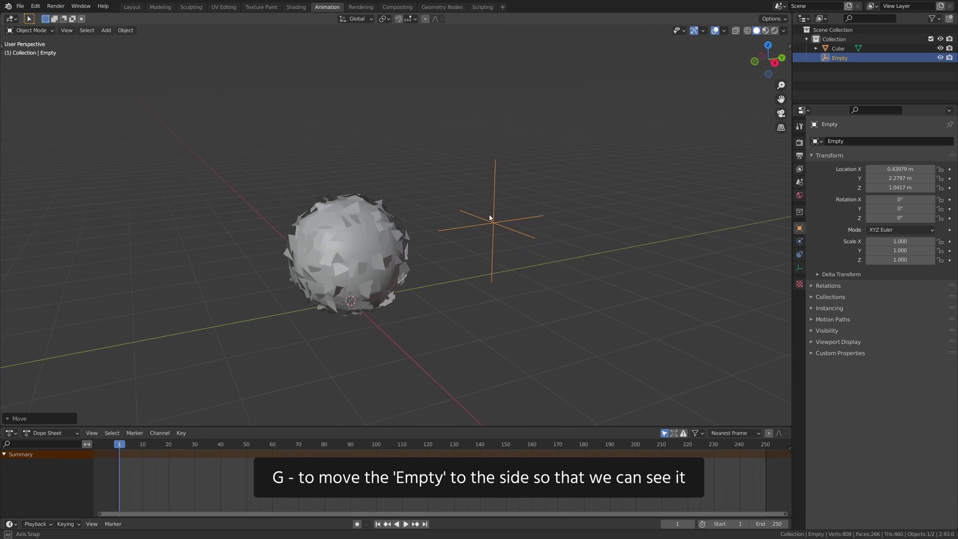
pyautogui.press('n')
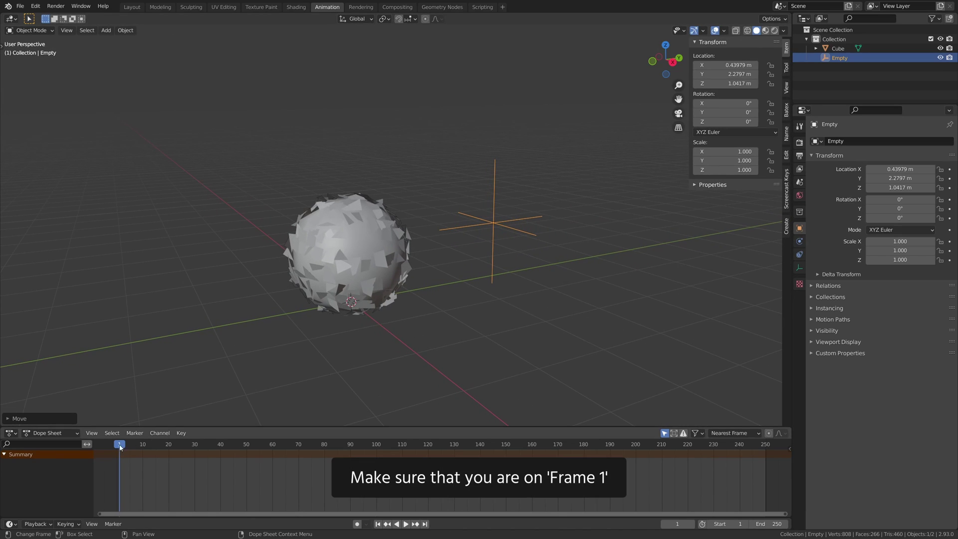
# - Keyframe the Empty's 0° rotation on frame 1
pyautogui.click(689, 523)
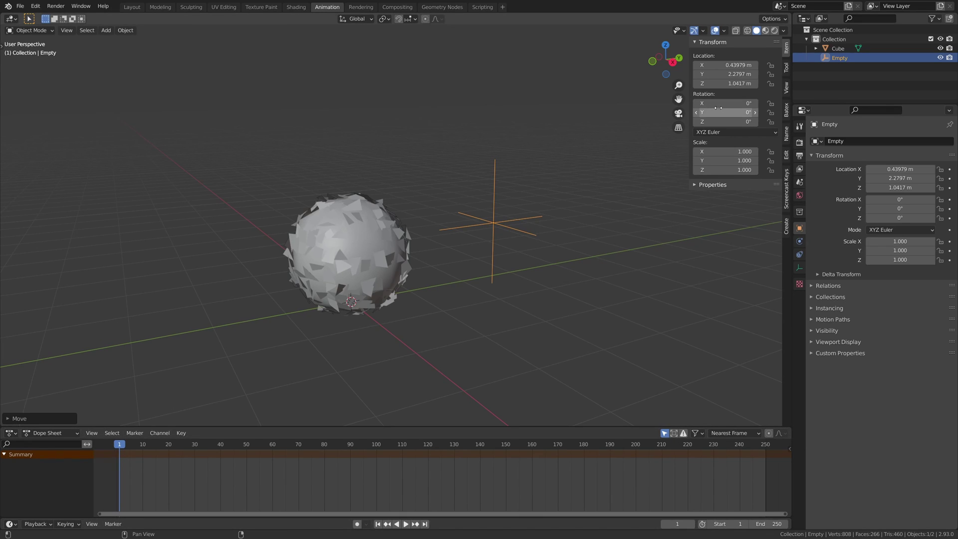
pyautogui.click(374, 238)
pyautogui.click(493, 223)
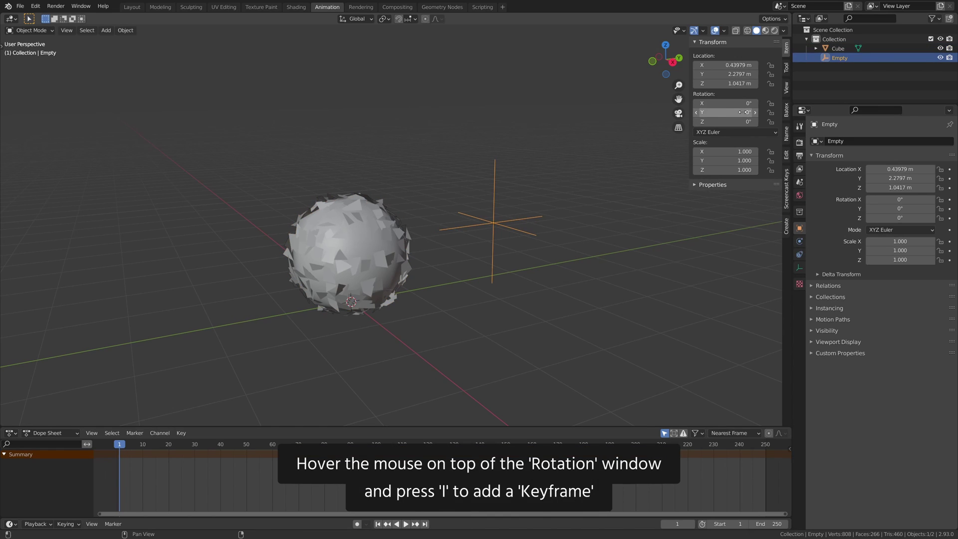
pyautogui.press('i')
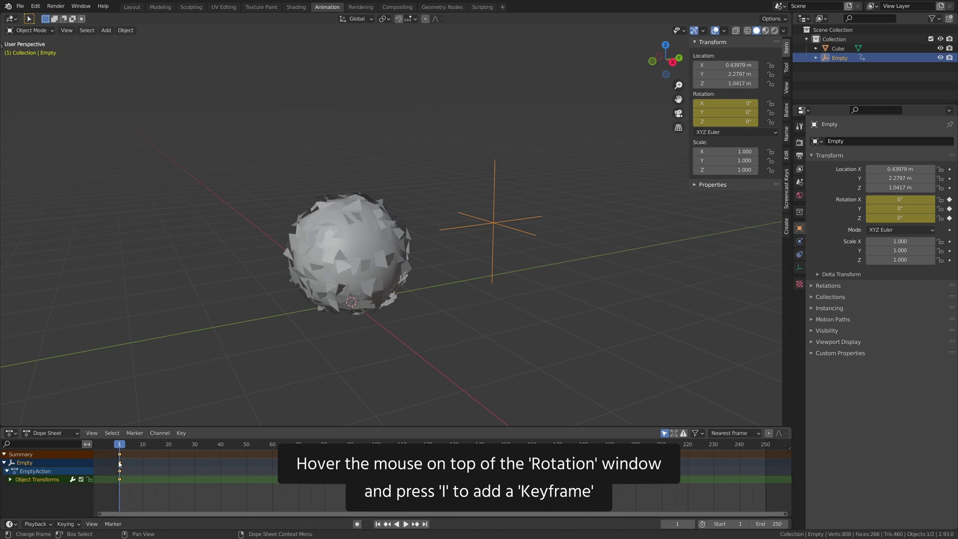
# - Keyframe a 360° Z rotation on frame 250 and play the animation
pyautogui.moveTo(142, 446); pyautogui.dragTo(764, 458)
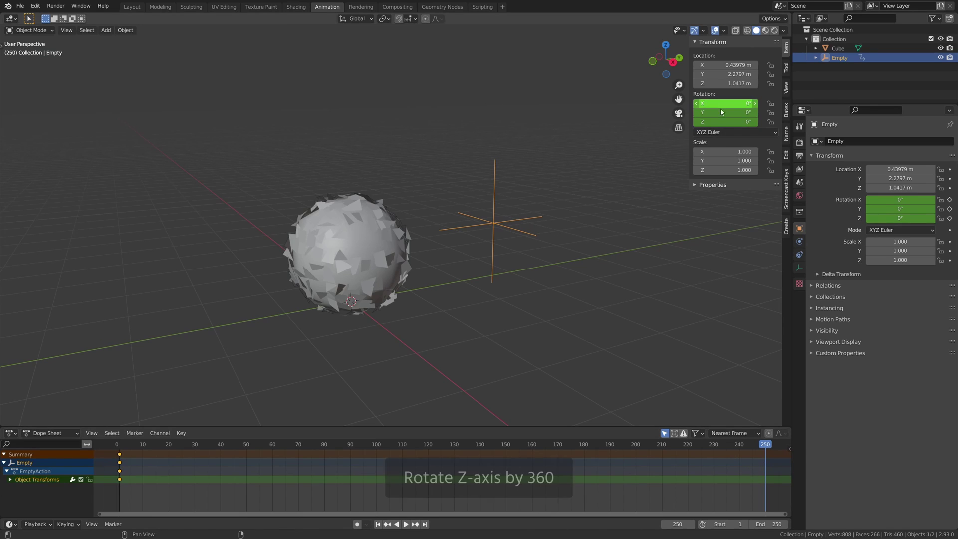
pyautogui.write('360')
pyautogui.write('°')
pyautogui.press('Return')
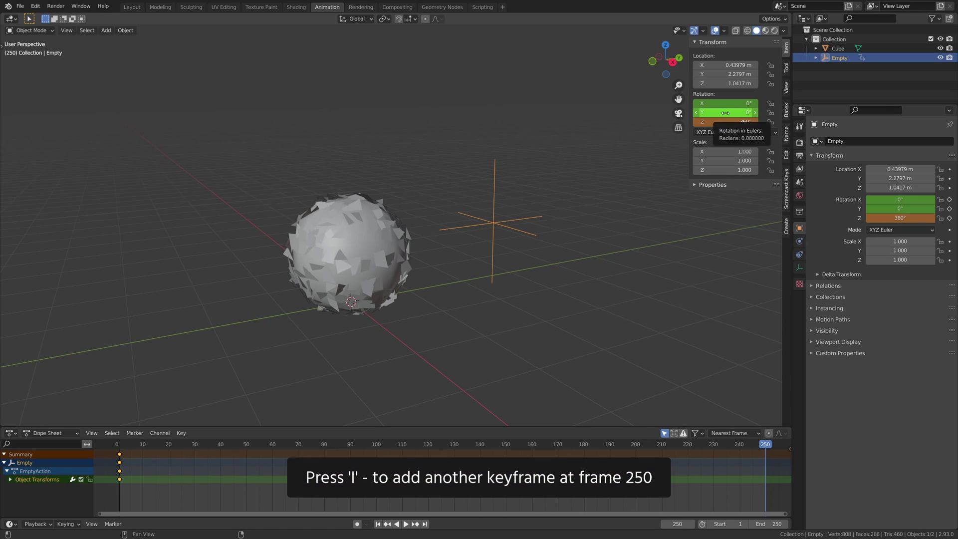
pyautogui.press('i')
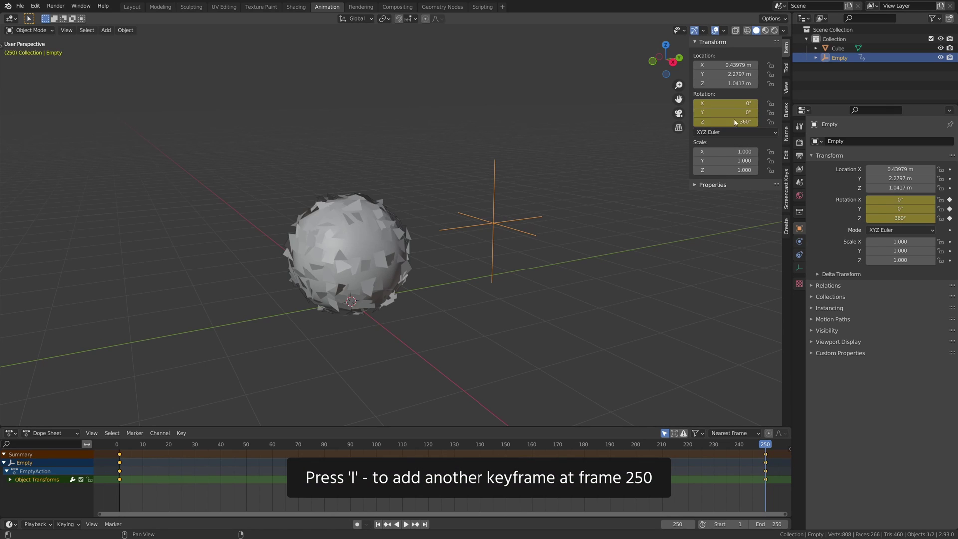
pyautogui.press('space')
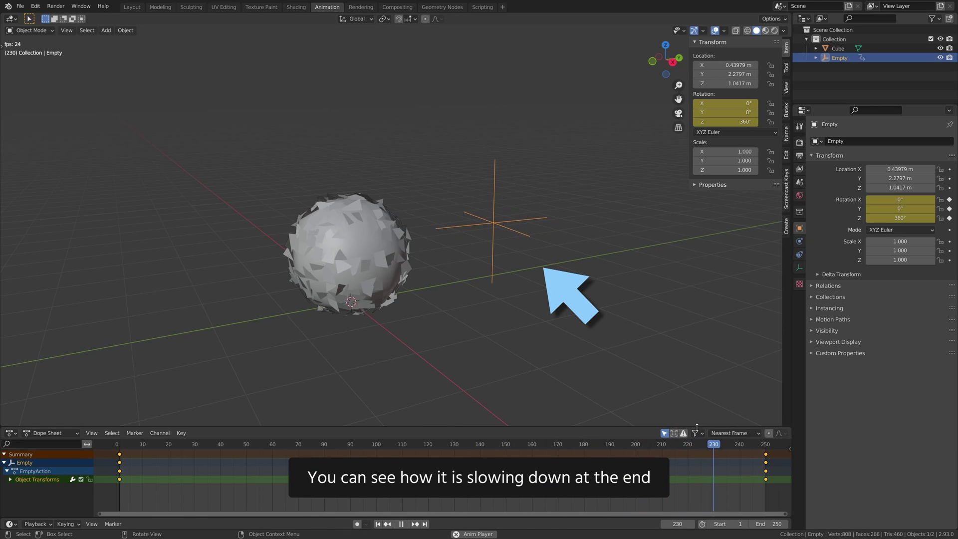
pyautogui.press('space')
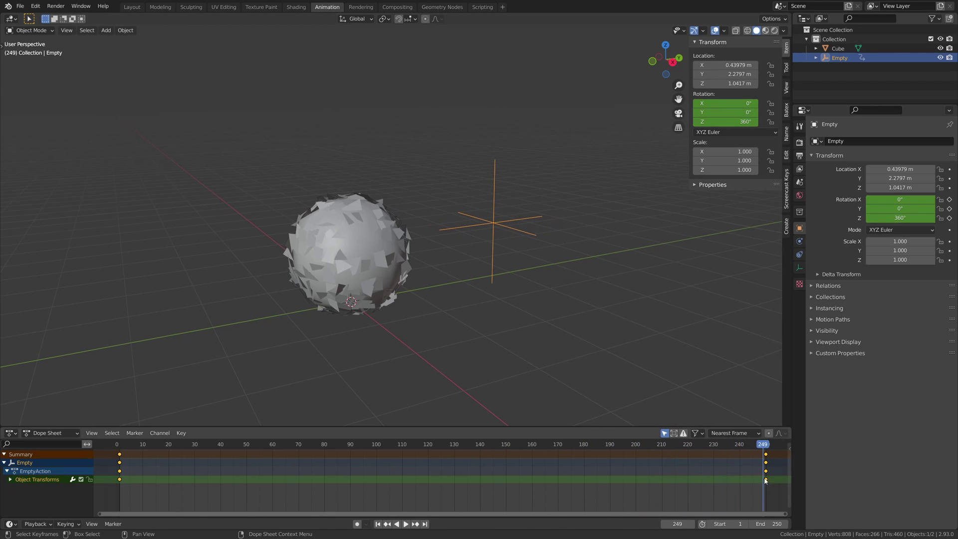
pyautogui.scroll(-3, 443, 476)
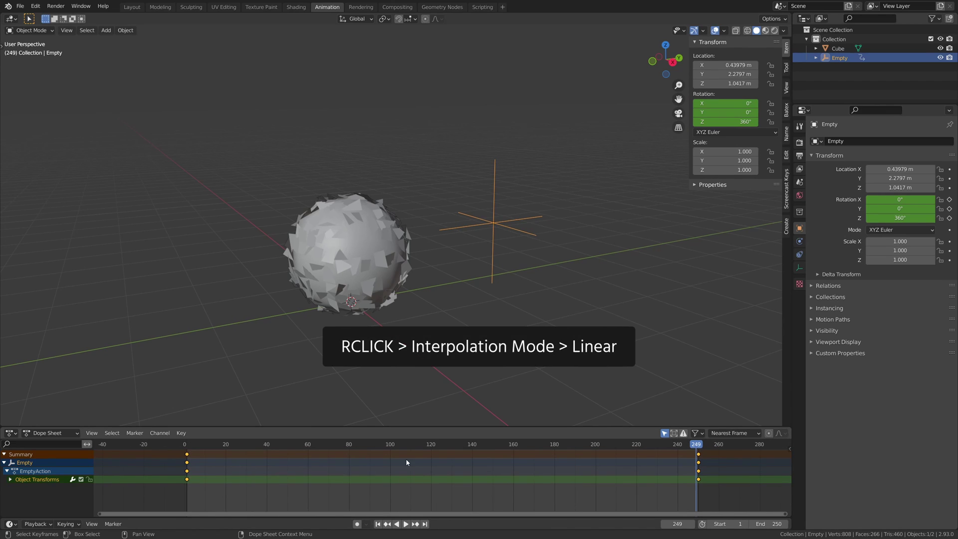
# - Make the Empty's rotation keyframes linear, then replay and stop at frame 28
pyautogui.rightClick(375, 464)
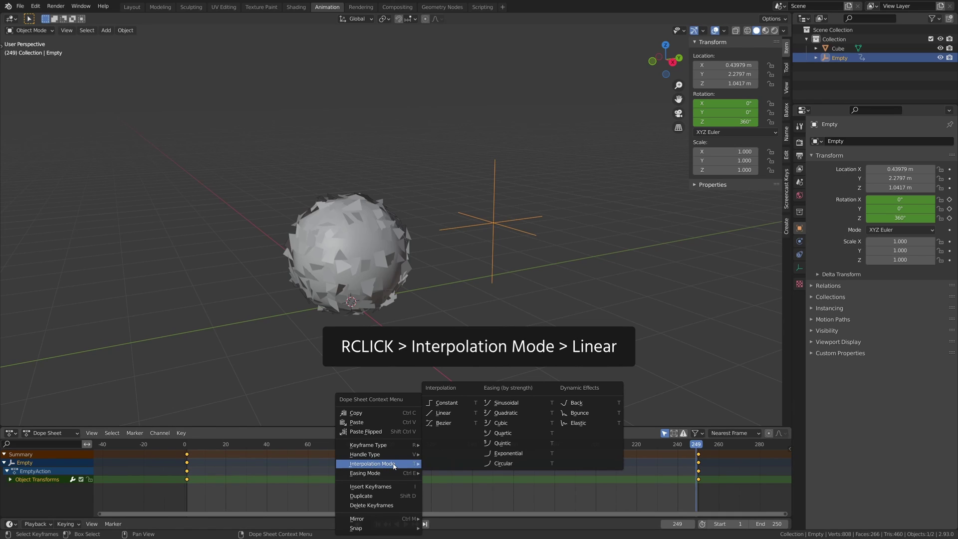
pyautogui.click(443, 415)
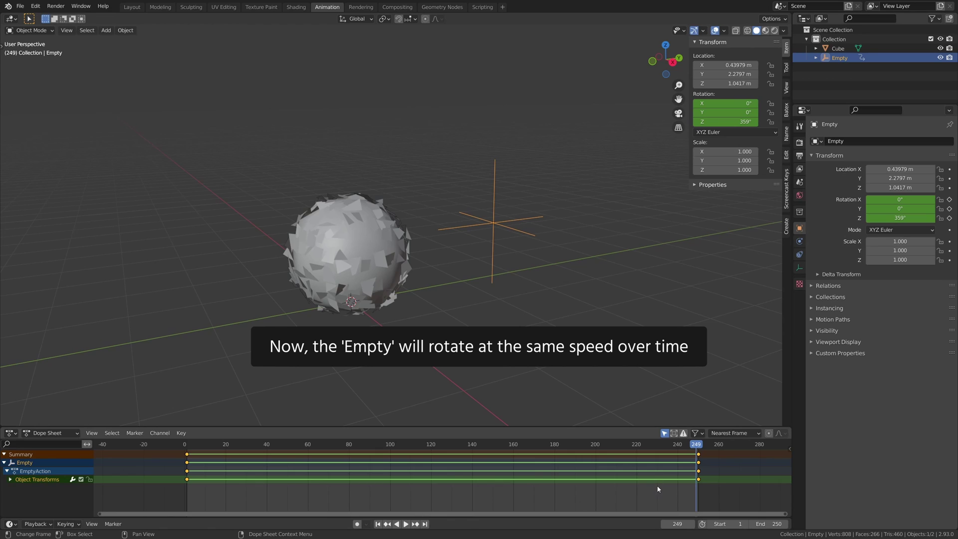
pyautogui.press('space')
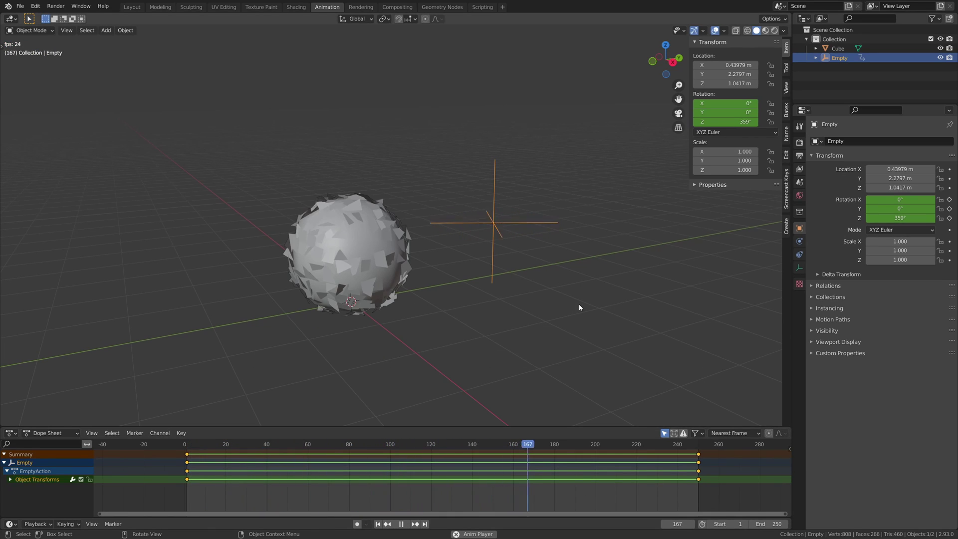
pyautogui.press('space')
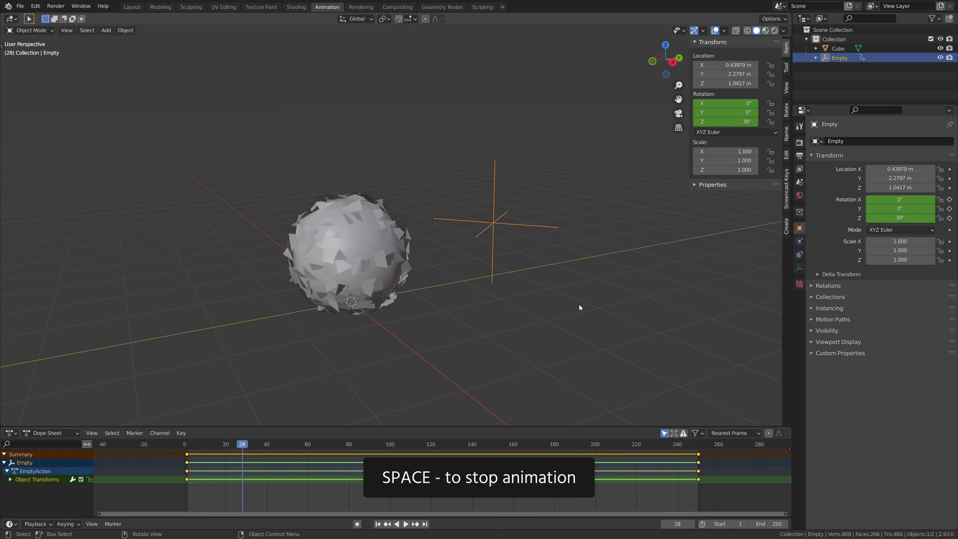
# - Select the bush, switch to Material Preview, and add a Displace modifier
pyautogui.click(376, 257)
pyautogui.click(765, 31)
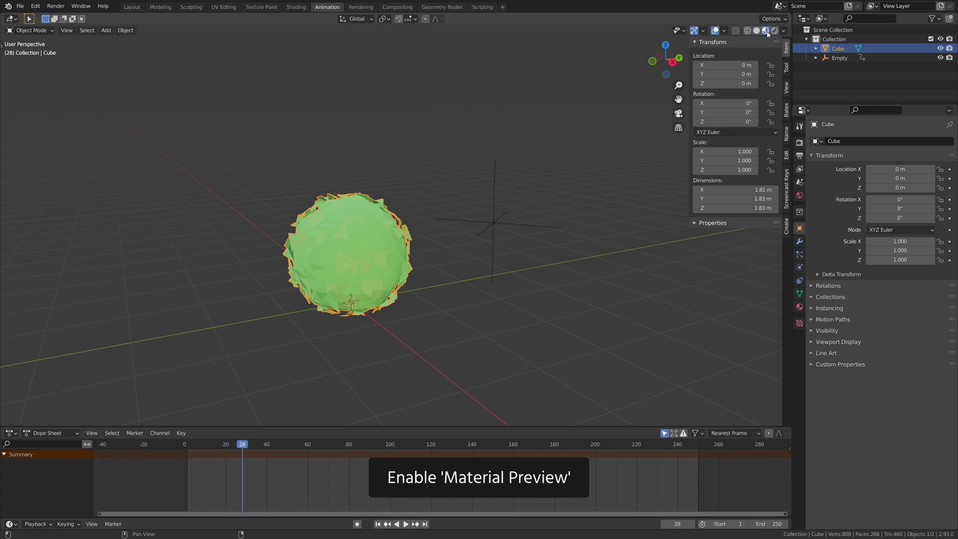
pyautogui.click(799, 241)
pyautogui.click(866, 140)
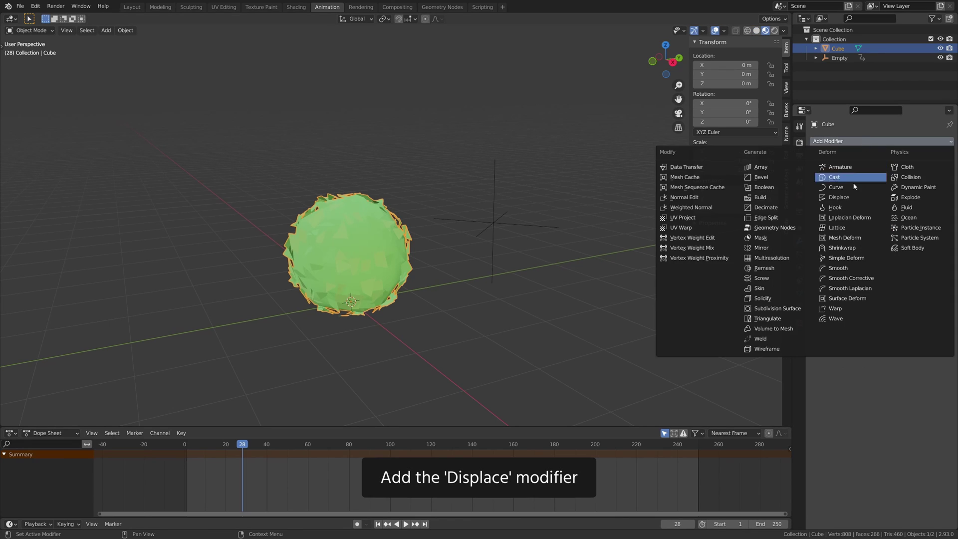
pyautogui.click(861, 198)
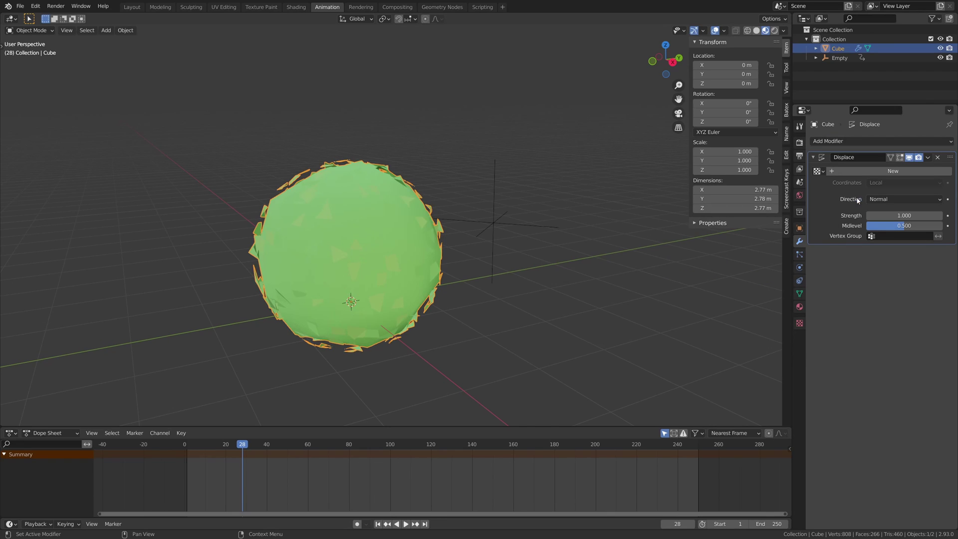
# - Create a new displacement texture and set its type to Clouds
pyautogui.click(893, 172)
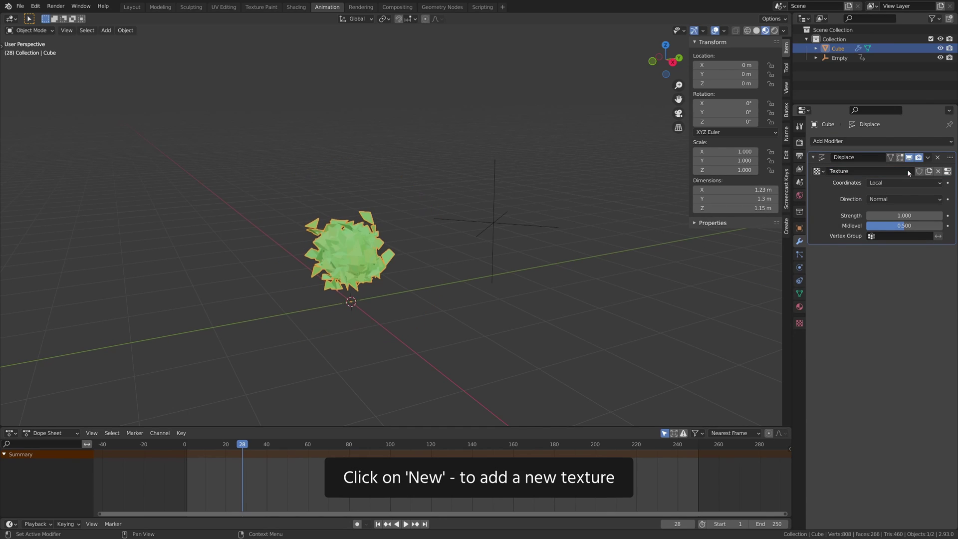
pyautogui.click(799, 323)
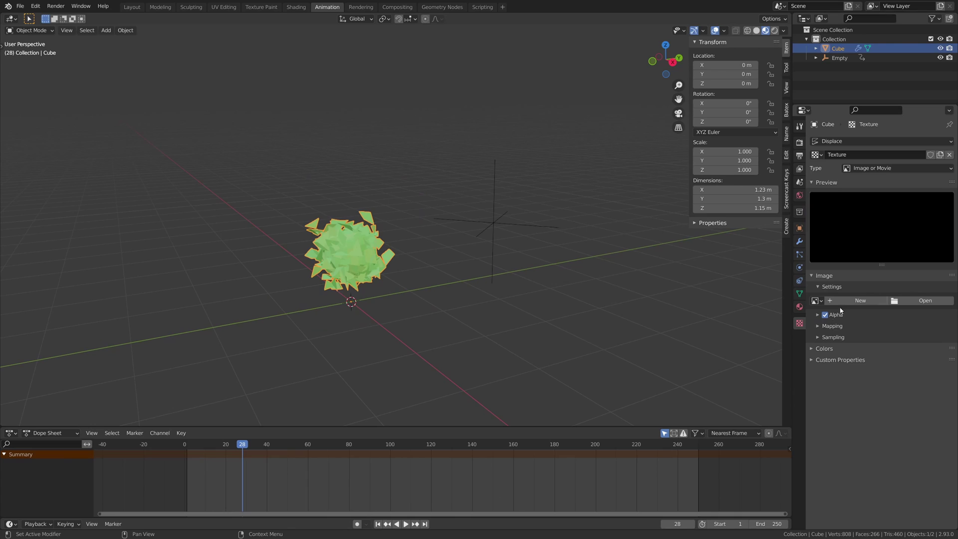
pyautogui.click(863, 171)
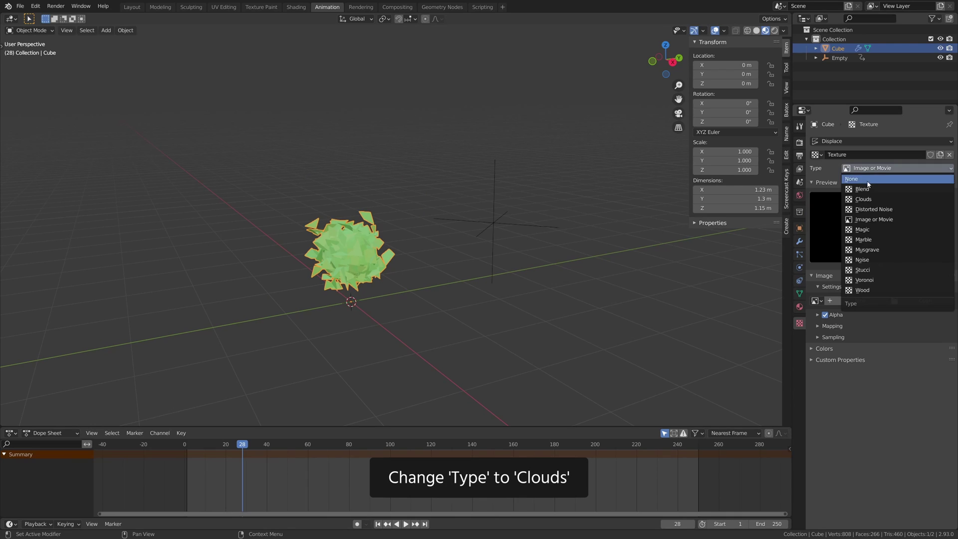
pyautogui.click(890, 202)
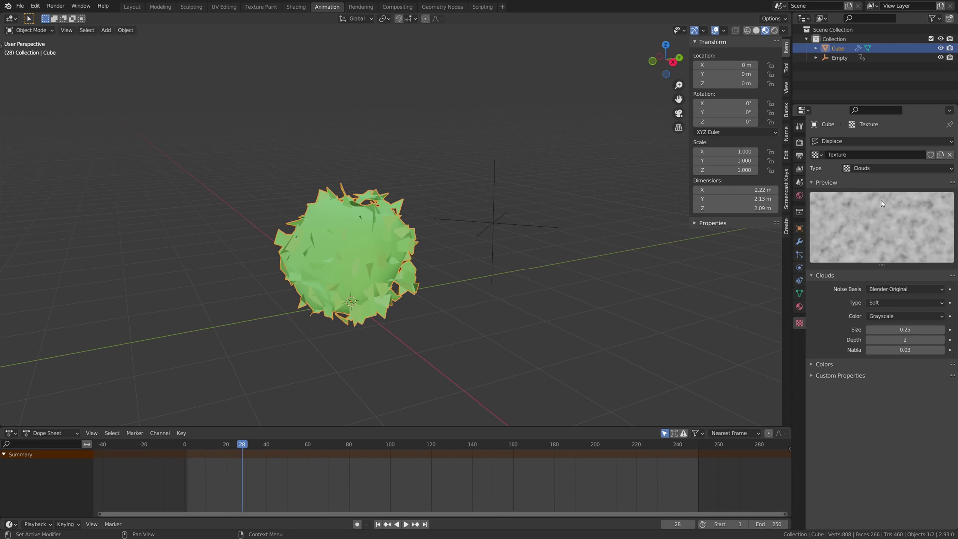
# - Set Displace coordinates to Object using the Empty, then play the animation
pyautogui.click(799, 243)
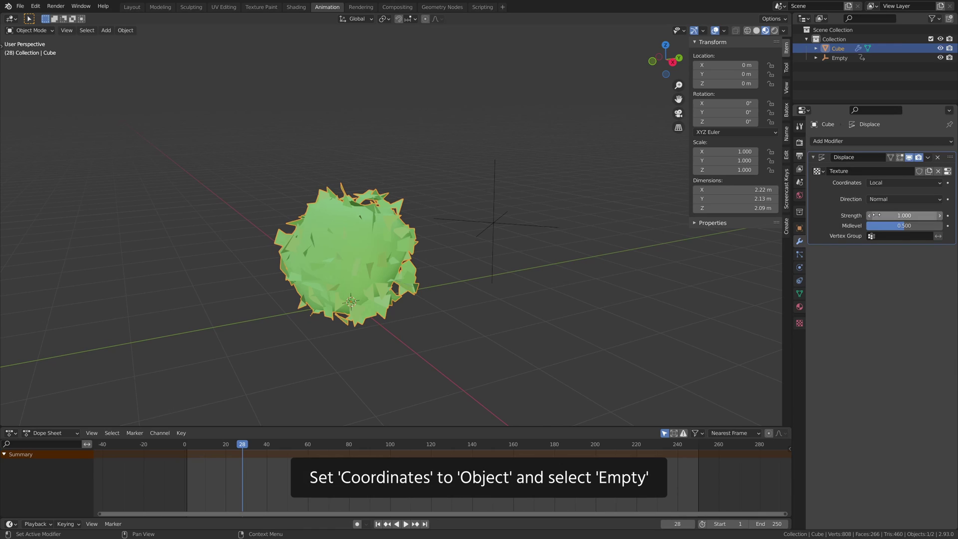
pyautogui.click(880, 186)
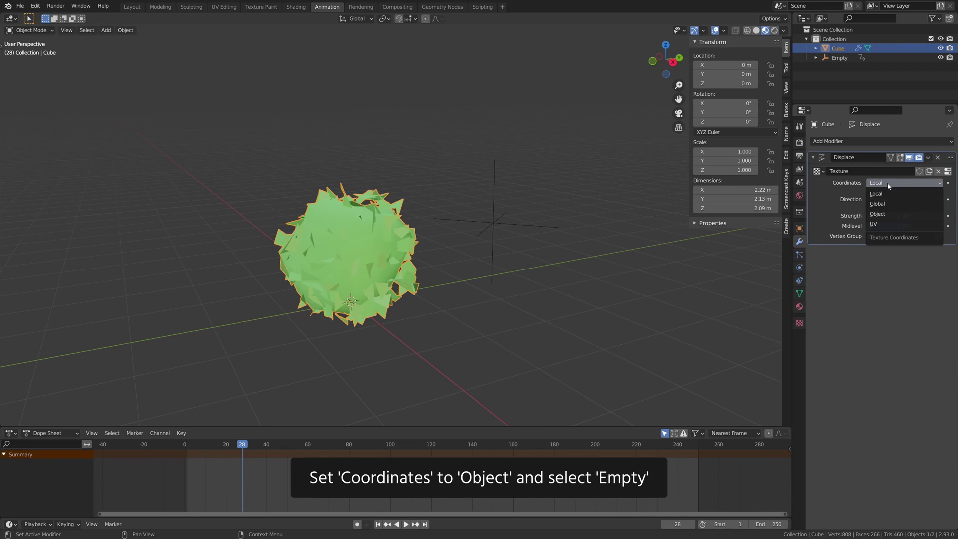
pyautogui.click(879, 216)
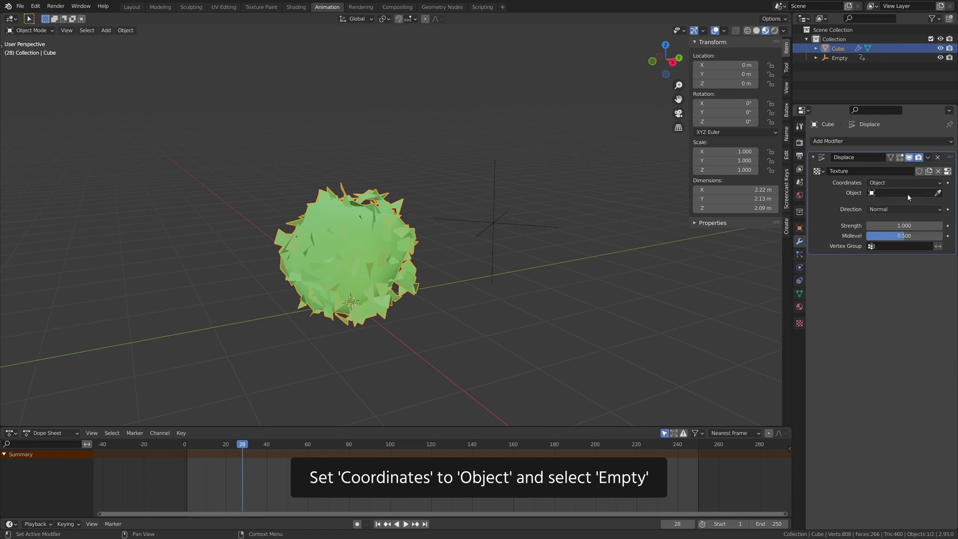
pyautogui.click(939, 193)
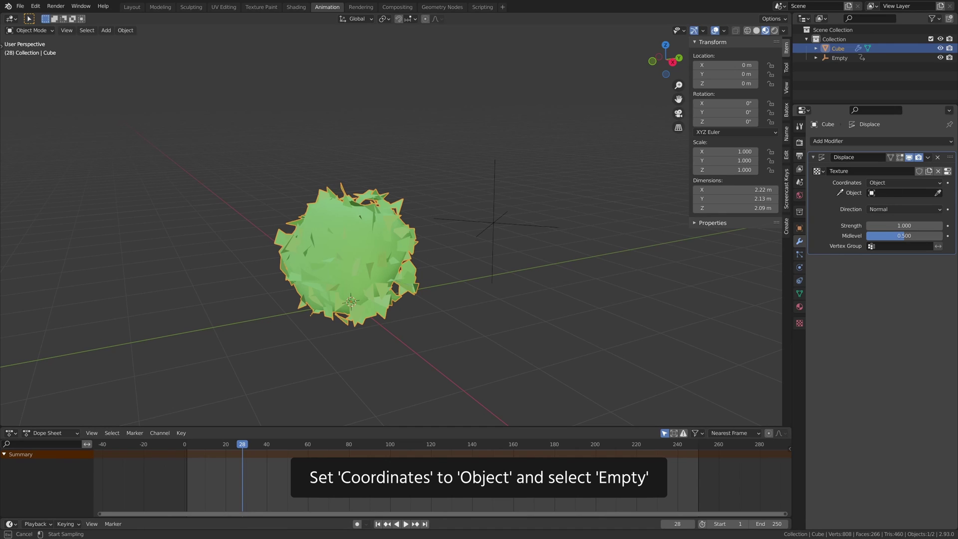
pyautogui.click(503, 217)
pyautogui.press('space')
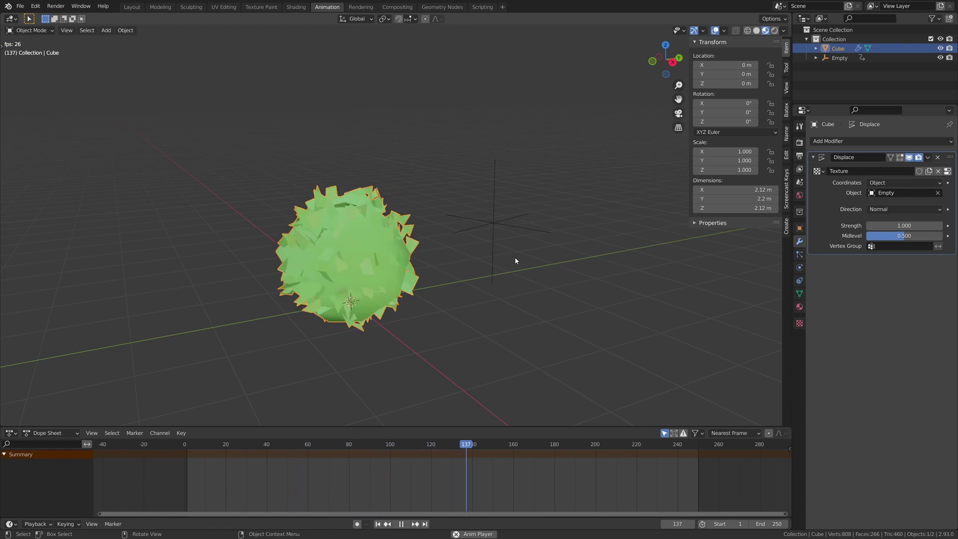
# - Set the Displace strength to 0.1 and replay the animation around the bush
pyautogui.press('space')
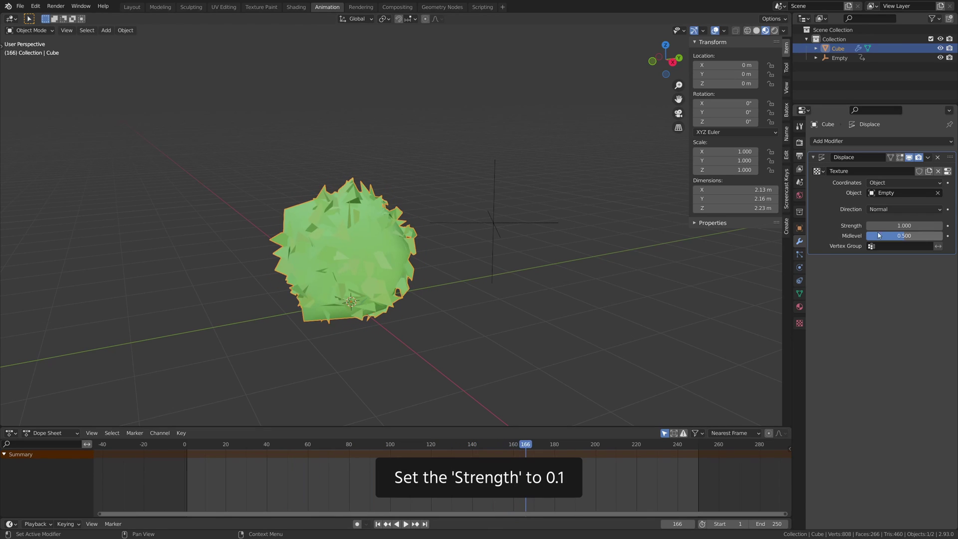
pyautogui.write('0.1')
pyautogui.press('Return')
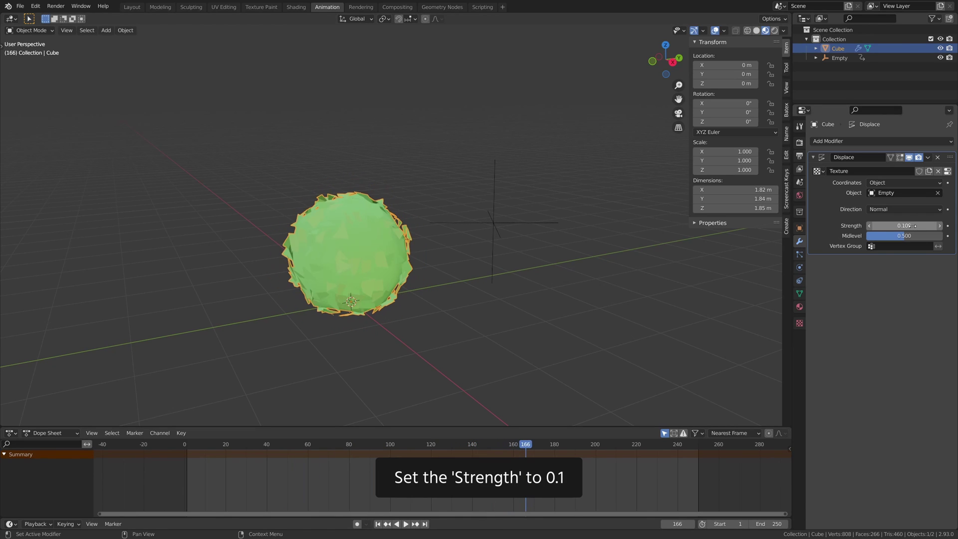
pyautogui.press('space')
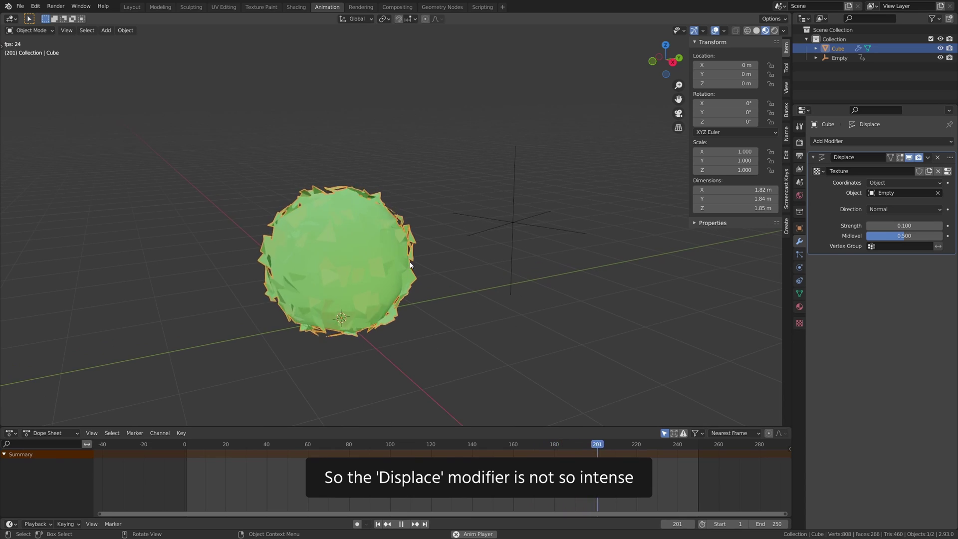
pyautogui.moveTo(411, 265)
pyautogui.mouseDown(button='middle')
pyautogui.moveTo(482, 265)
pyautogui.moveTo(403, 271)
pyautogui.moveTo(638, 258)
pyautogui.mouseUp(button='middle')
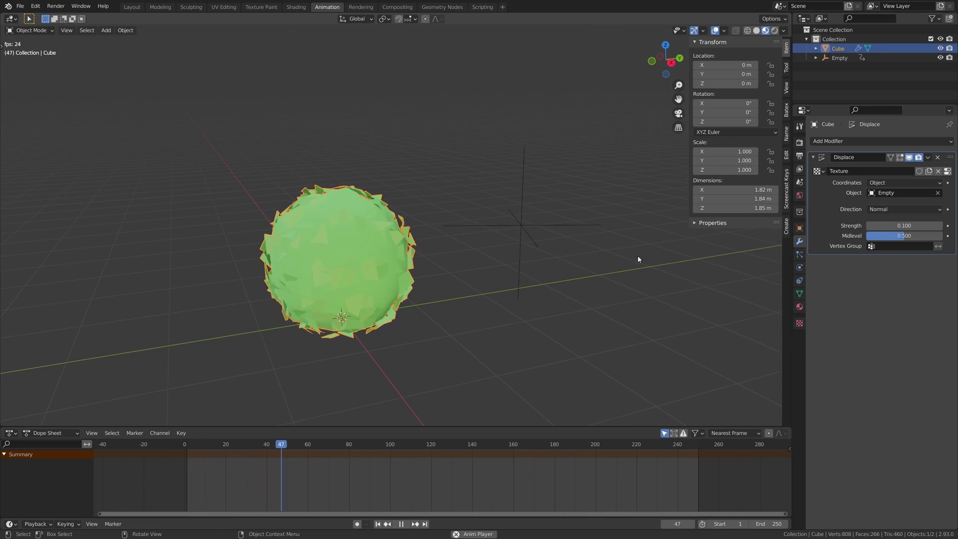
# - Set the Clouds texture size to 0.35
pyautogui.click(798, 324)
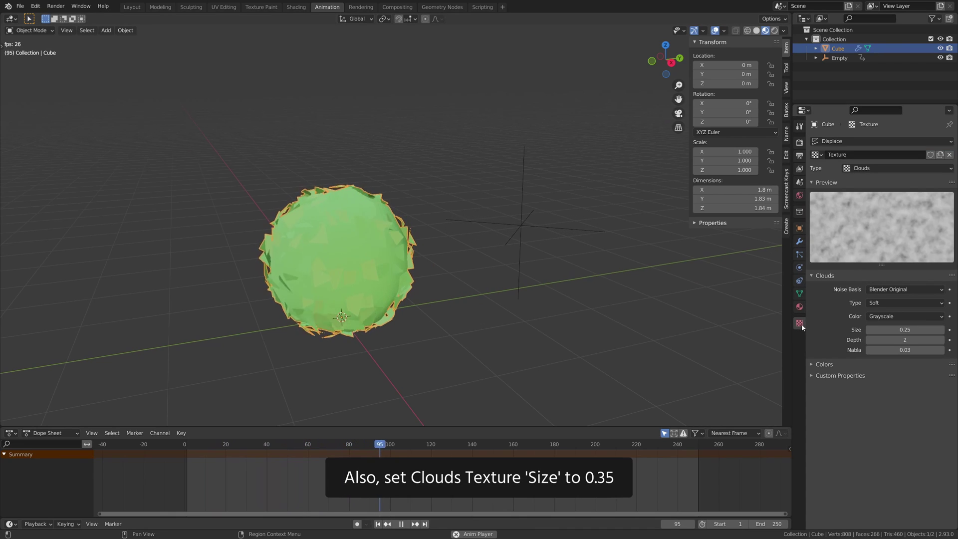
pyautogui.moveTo(905, 330)
pyautogui.mouseDown()
pyautogui.moveTo(931, 329)
pyautogui.moveTo(905, 329)
pyautogui.mouseUp()
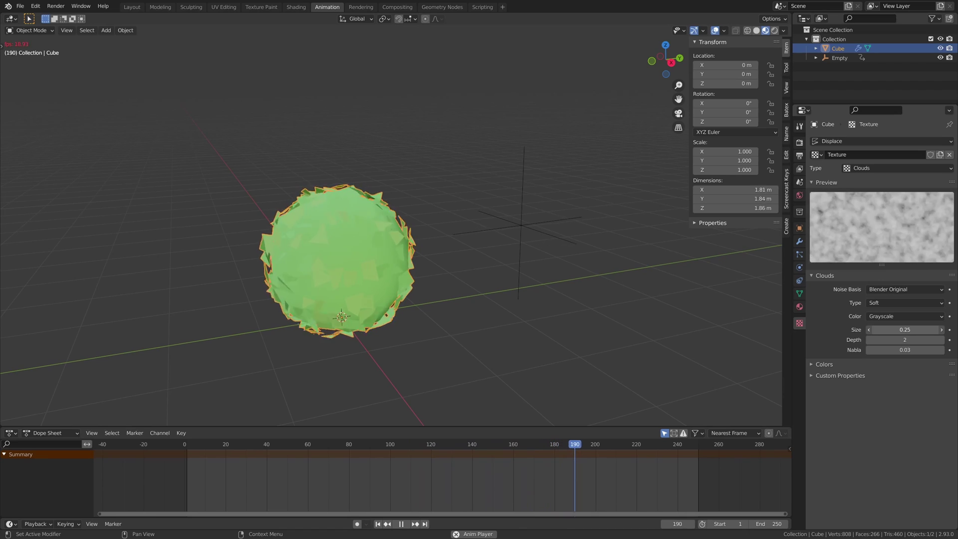
pyautogui.click(901, 329)
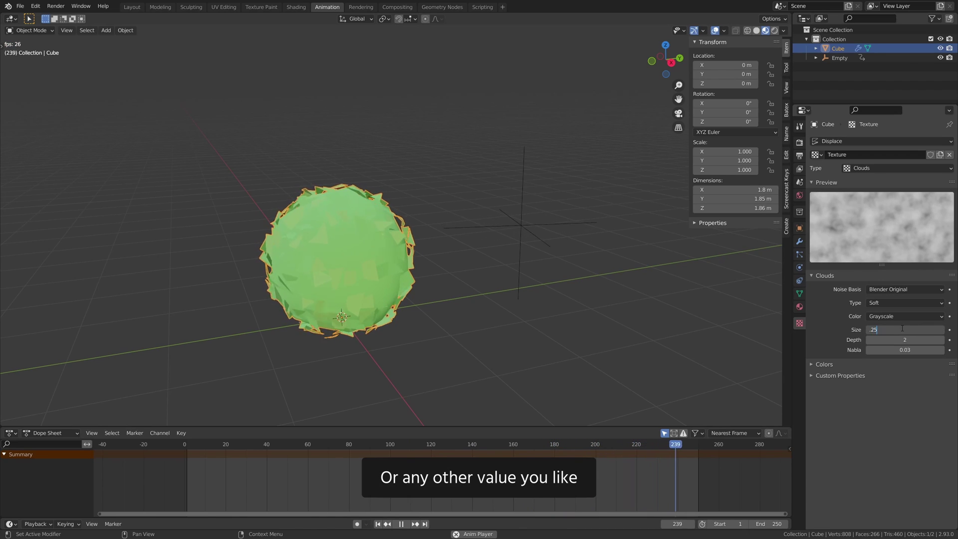
pyautogui.write('.35')
pyautogui.press('Return')
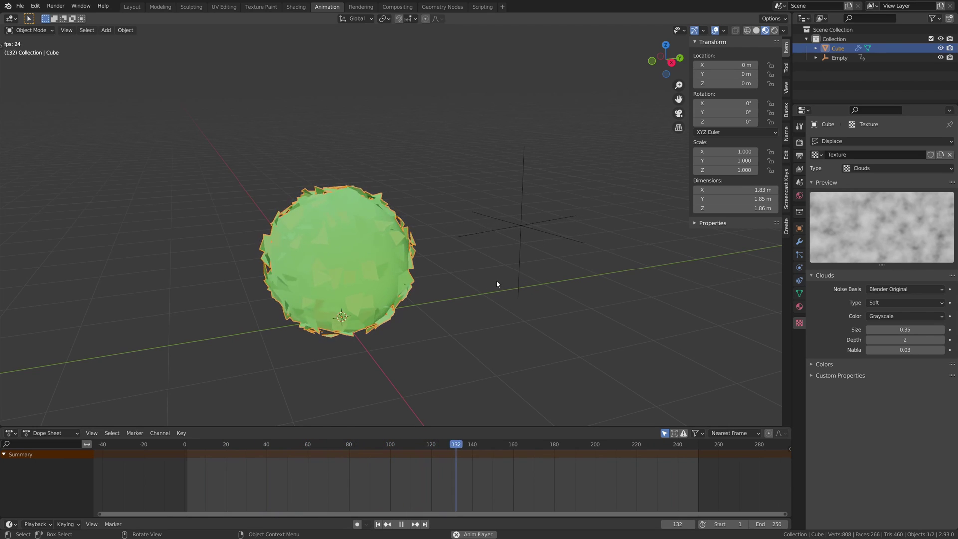
# - Move the Empty closer to the bush, to about (0.23, 1.79, 1.10) m
pyautogui.click(518, 227)
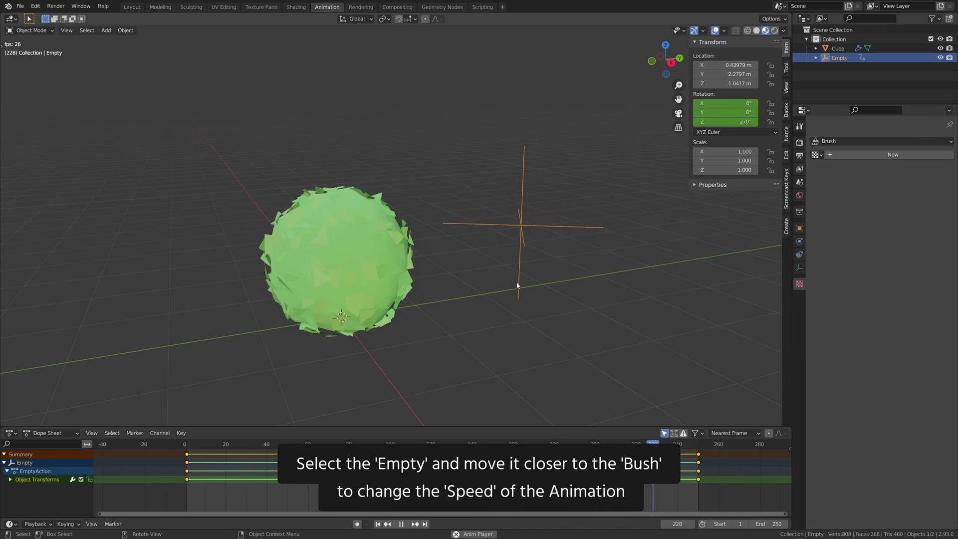
pyautogui.press('g')
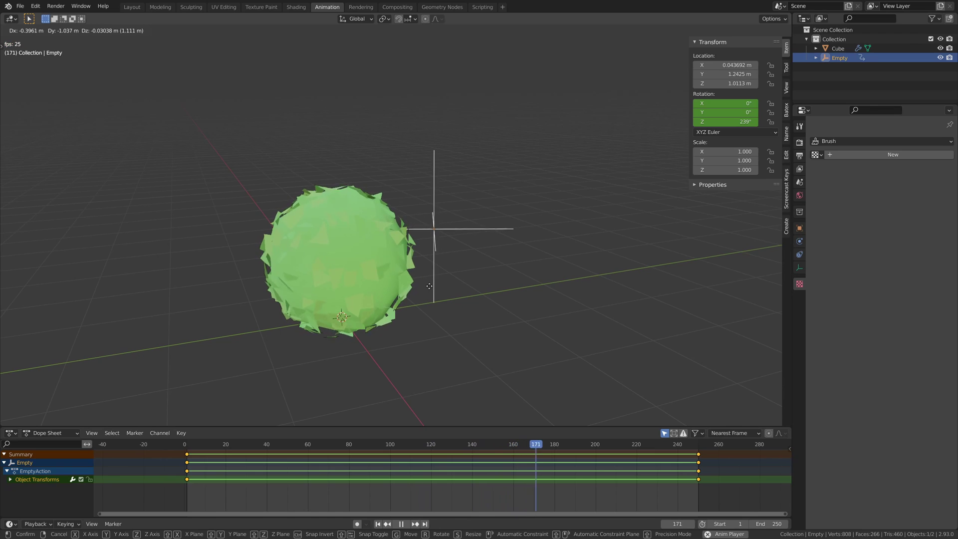
pyautogui.click(474, 278)
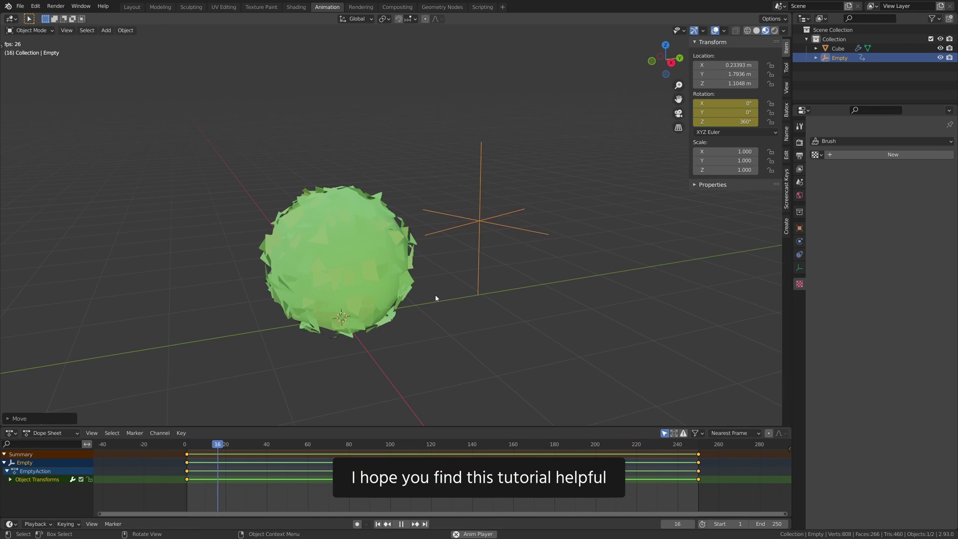
pyautogui.moveTo(396, 288); pyautogui.dragTo(491, 299, button='middle')
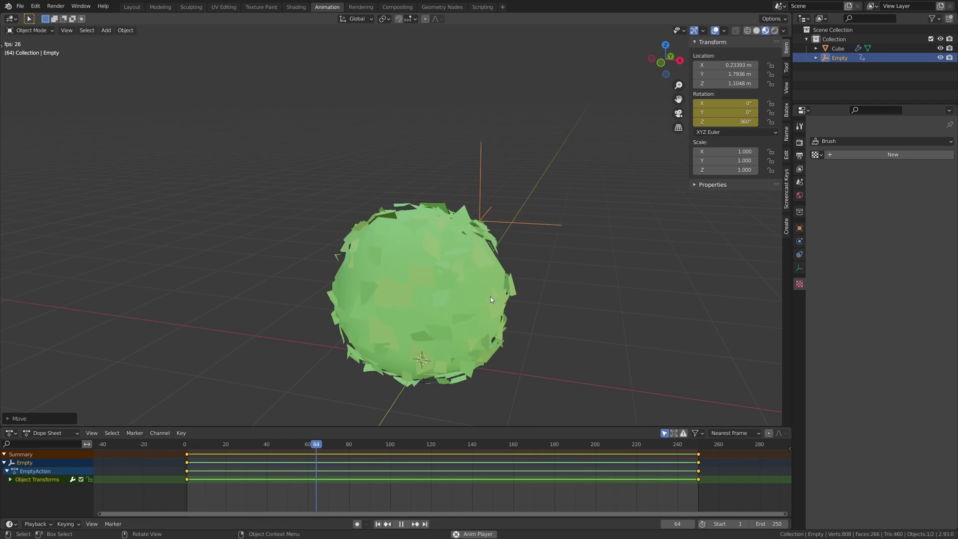